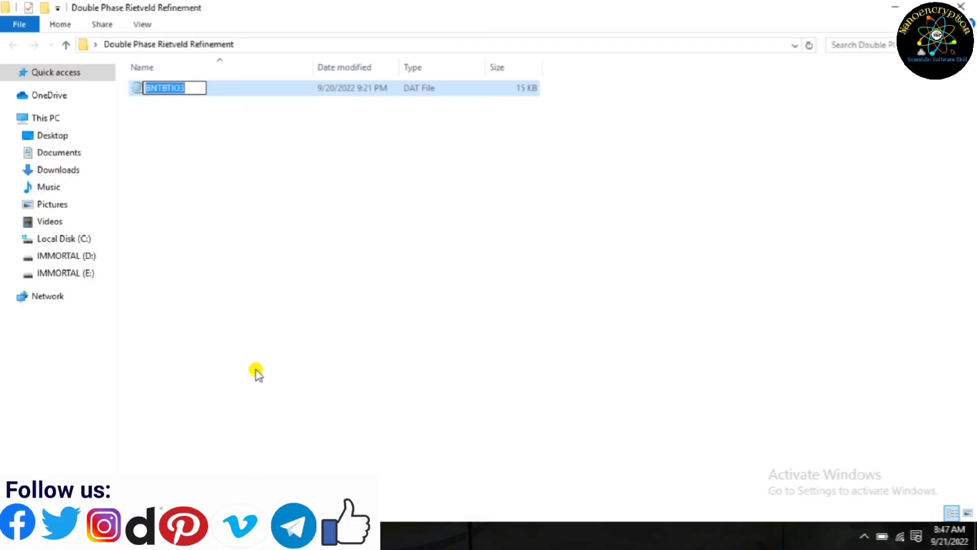
Close the folder holding the BNTBTIO3 data file and start a new PCR file in the PCR editor.
click(826, 109)
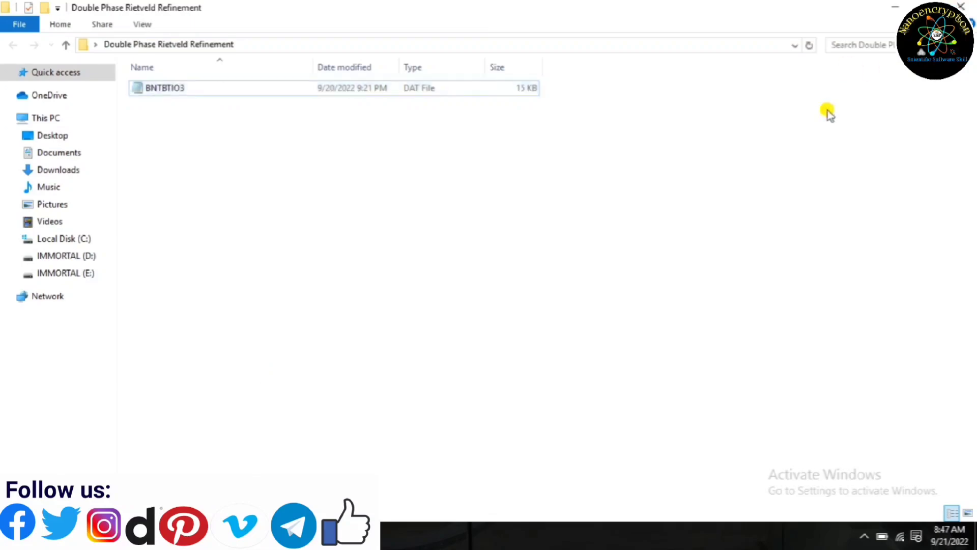
click(964, 6)
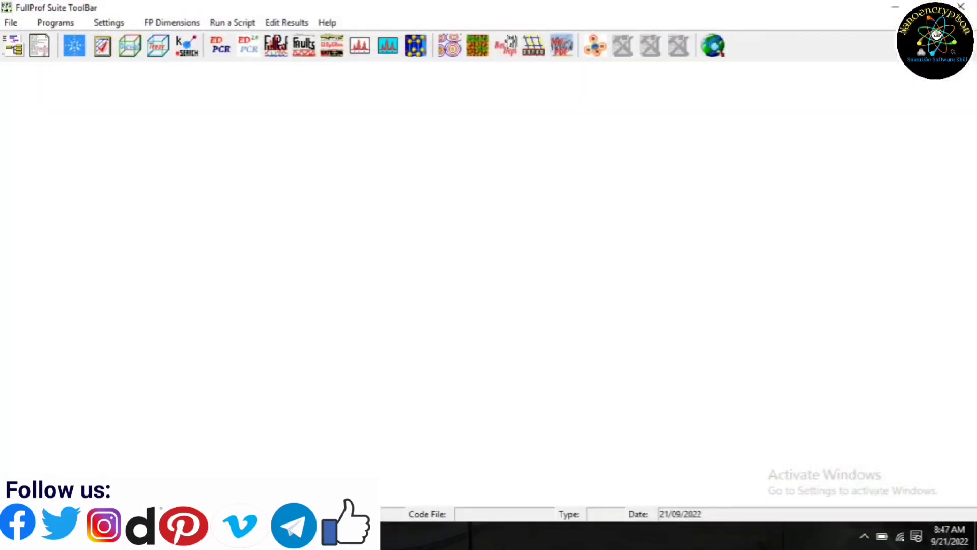
click(219, 45)
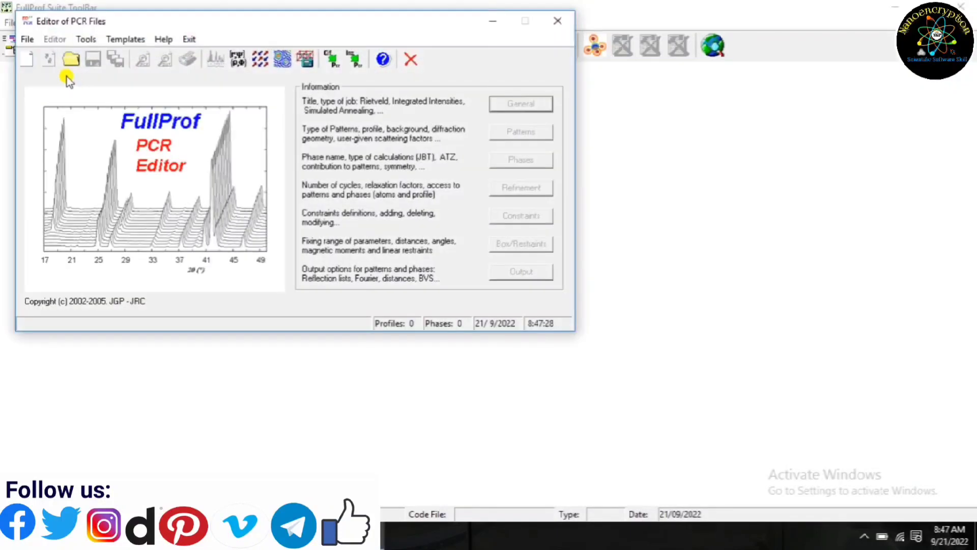
click(28, 65)
Title the job BNTBTiO3 and turn on optimizing calculations according to the particular options used in the job.
click(514, 105)
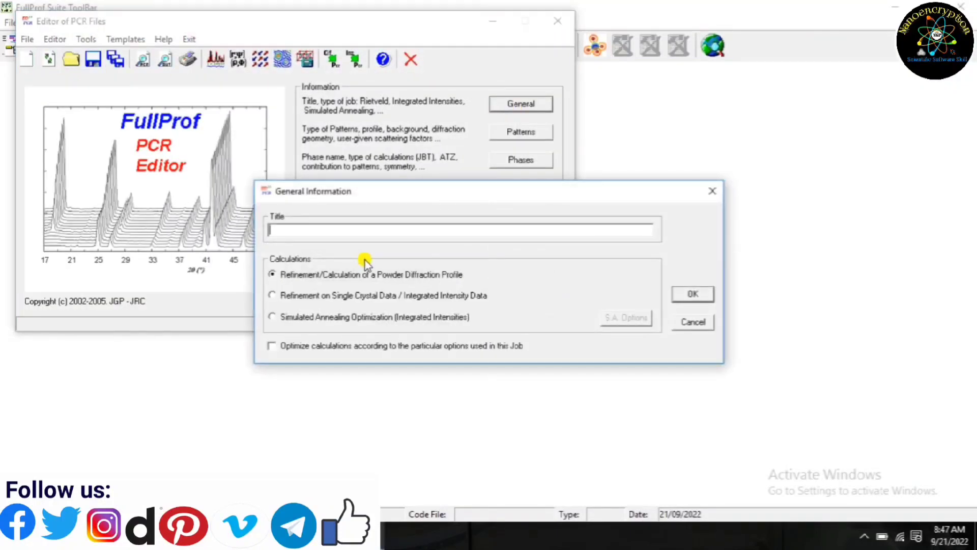
text(BNTBTiO3)
click(347, 345)
click(691, 295)
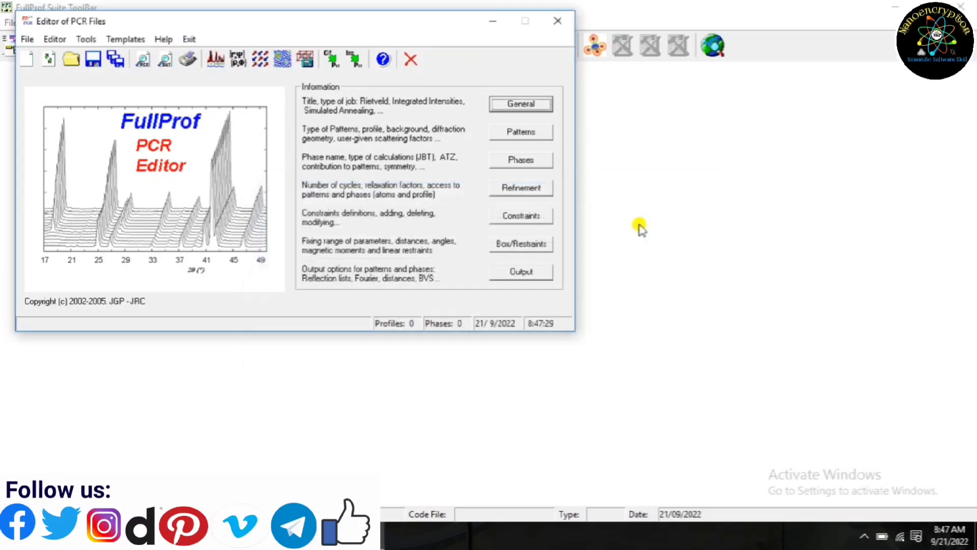
Add a pattern and load BNTBTIO3.dat from the desktop's Double Phase Rietveld Refinement folder as its data file.
click(539, 131)
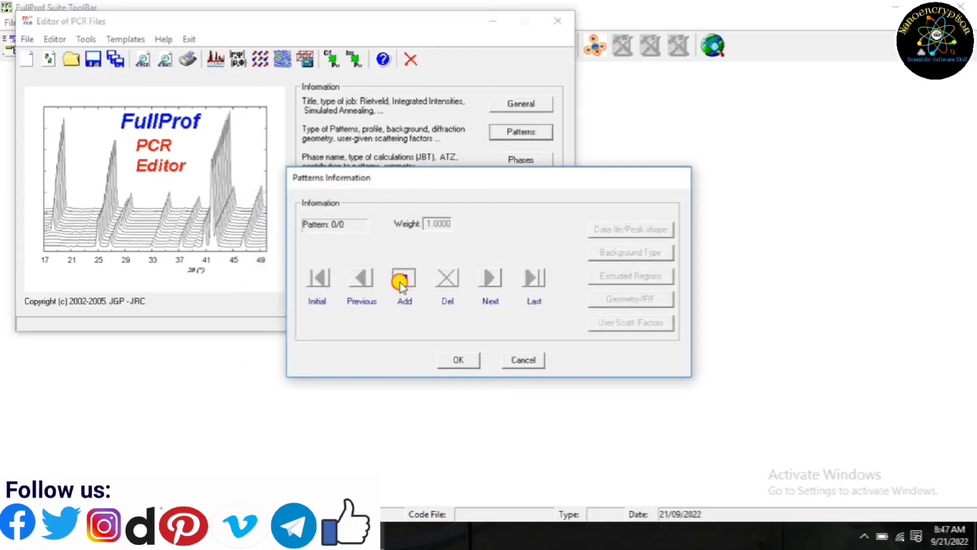
click(400, 280)
click(629, 230)
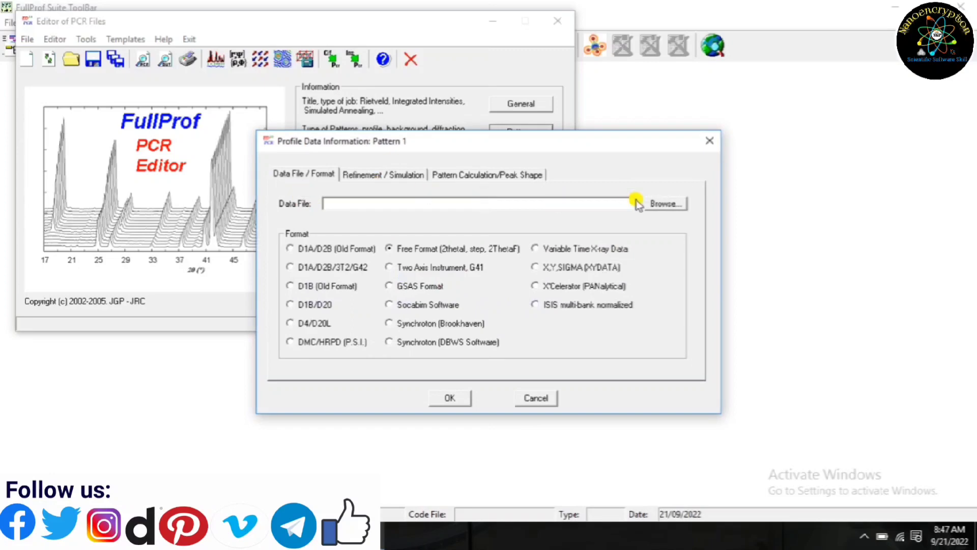
click(657, 203)
click(314, 275)
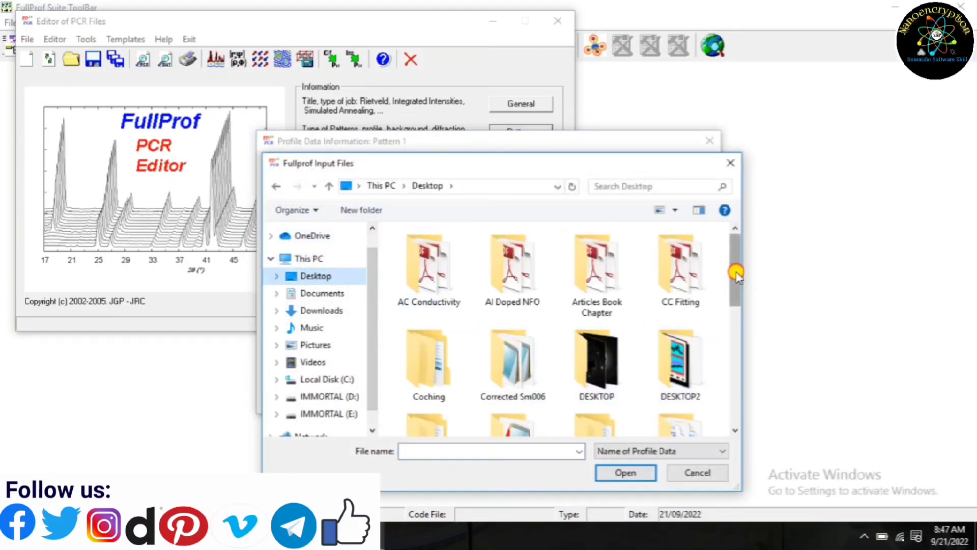
scroll(736, 273, down, 3)
double_click(530, 326)
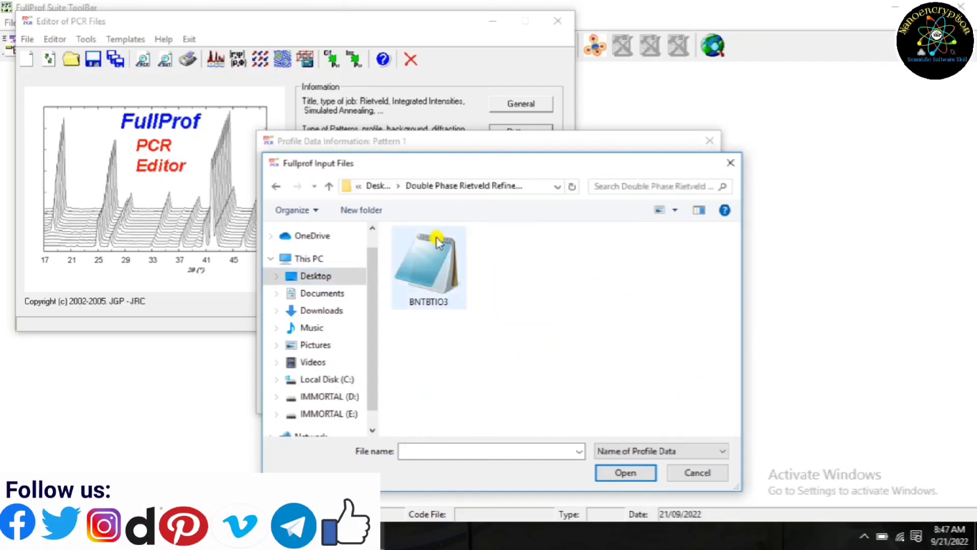
click(436, 240)
click(625, 471)
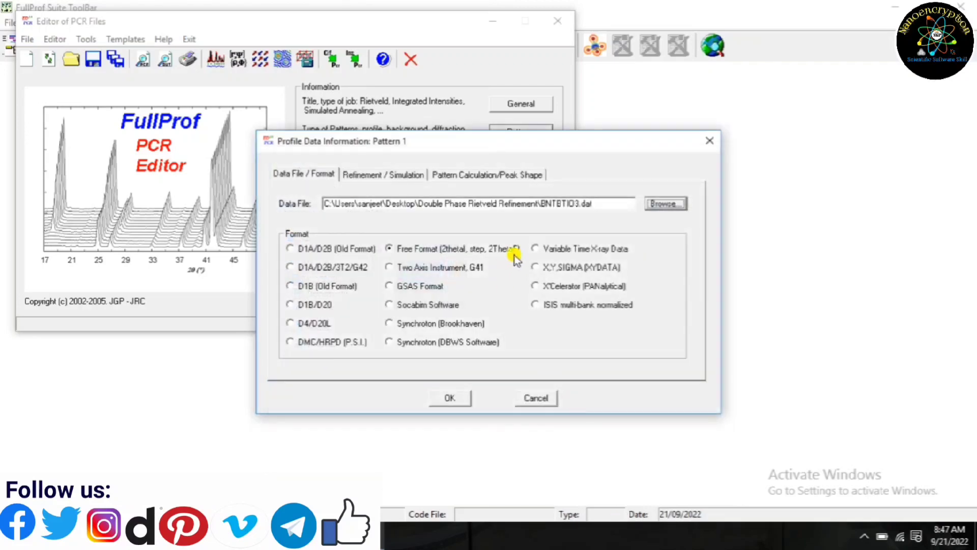
Set the pattern's refinement data to X-Ray and its peak shape to Pseudo-Voigt.
click(383, 175)
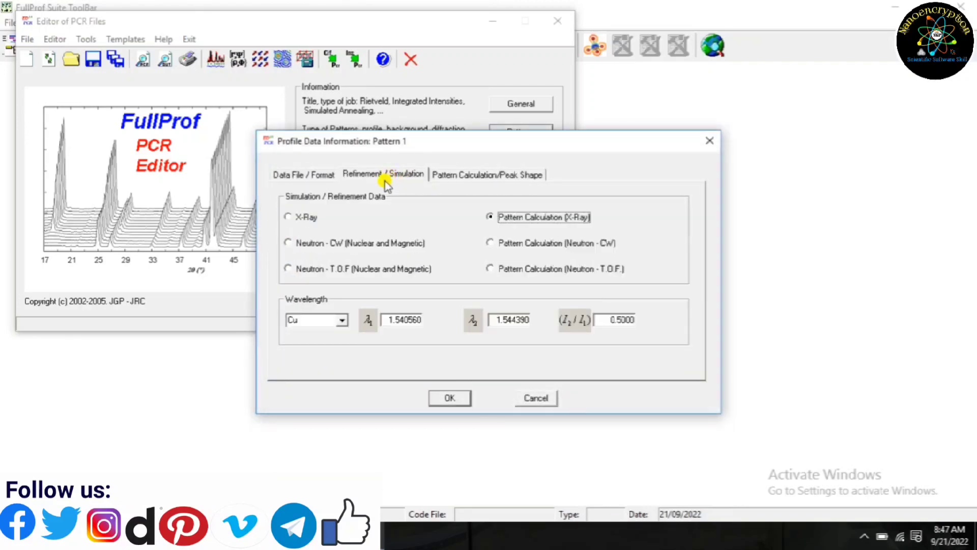
click(307, 217)
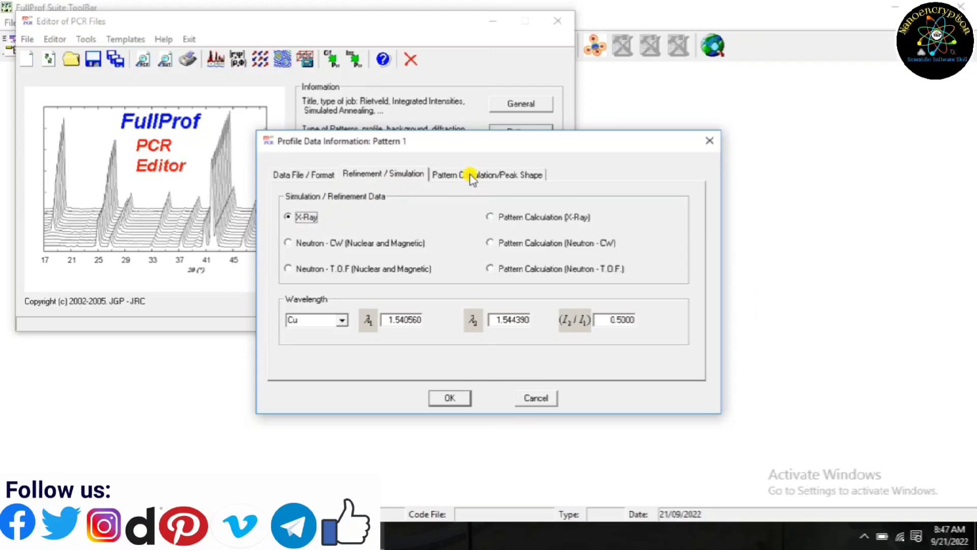
click(472, 175)
click(531, 214)
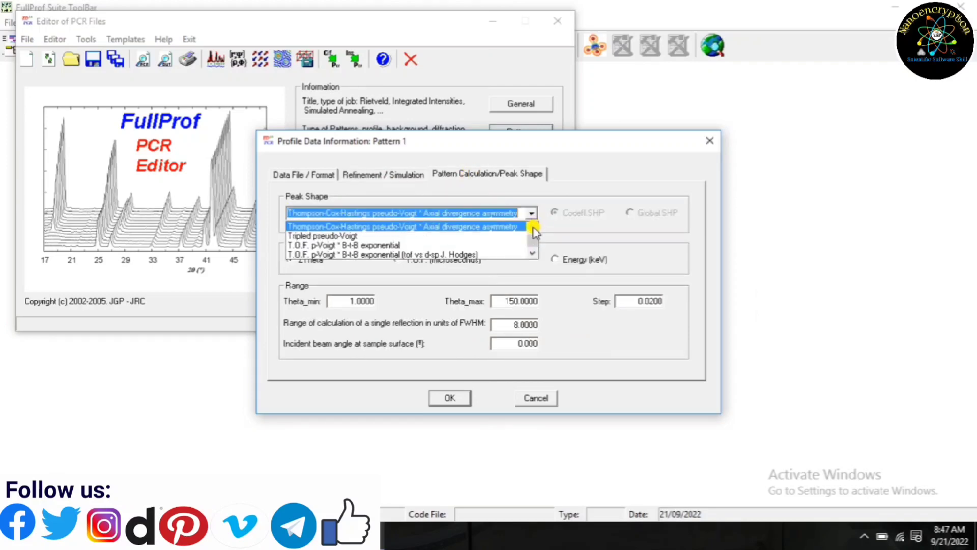
click(532, 228)
click(532, 227)
click(533, 227)
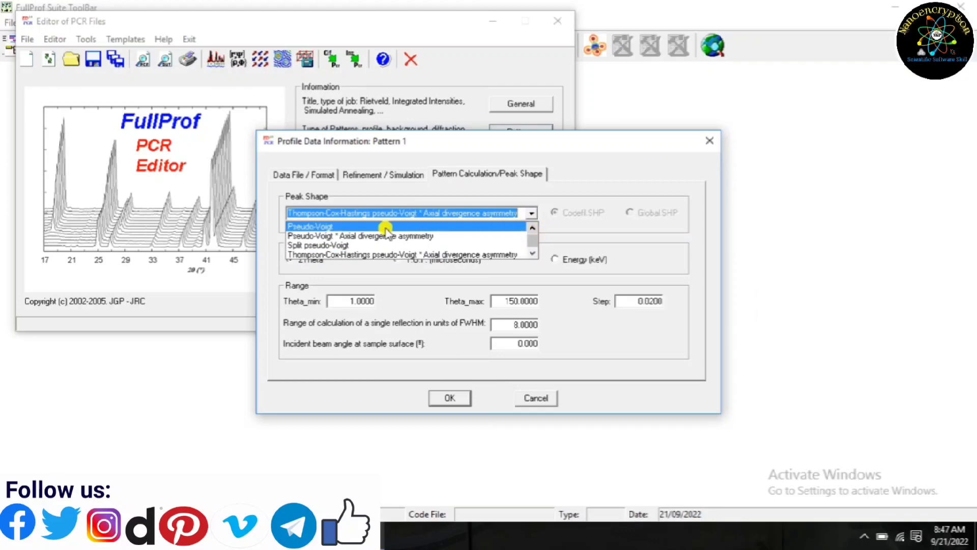
click(351, 226)
Set the pattern's Theta_min to 20 and Theta_max to 79.98, and accept the pattern information.
drag(331, 301, 399, 300)
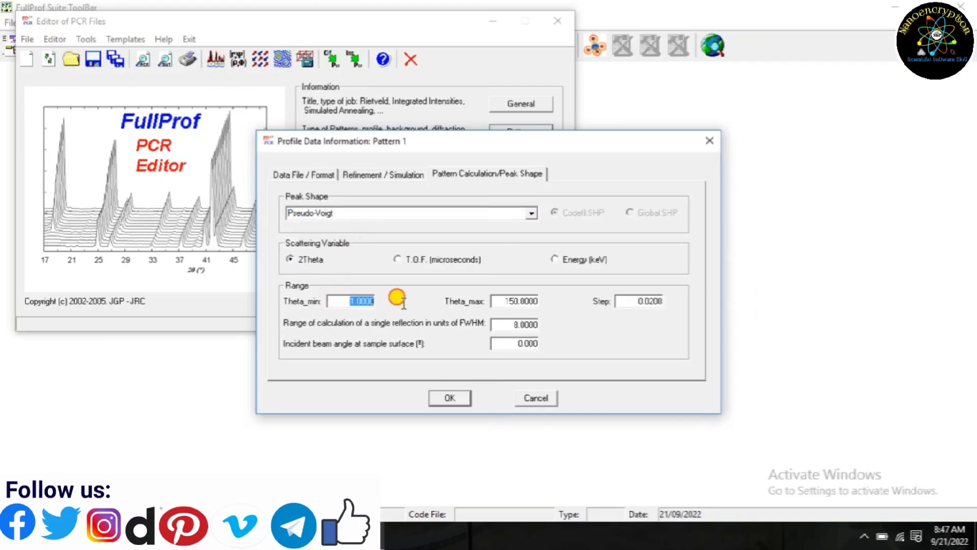
text(2)
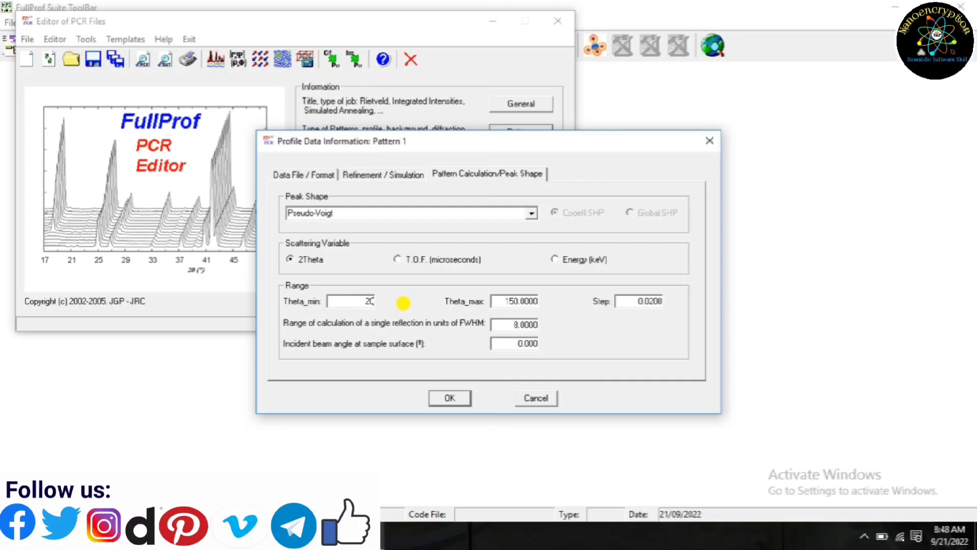
text(0)
drag(495, 300, 545, 303)
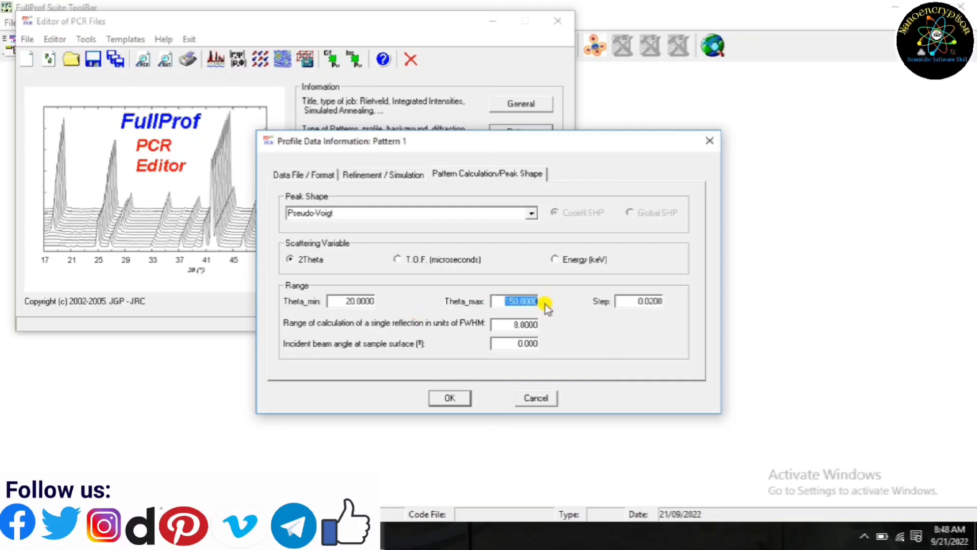
key(BackSpace)
text(79.98)
click(506, 342)
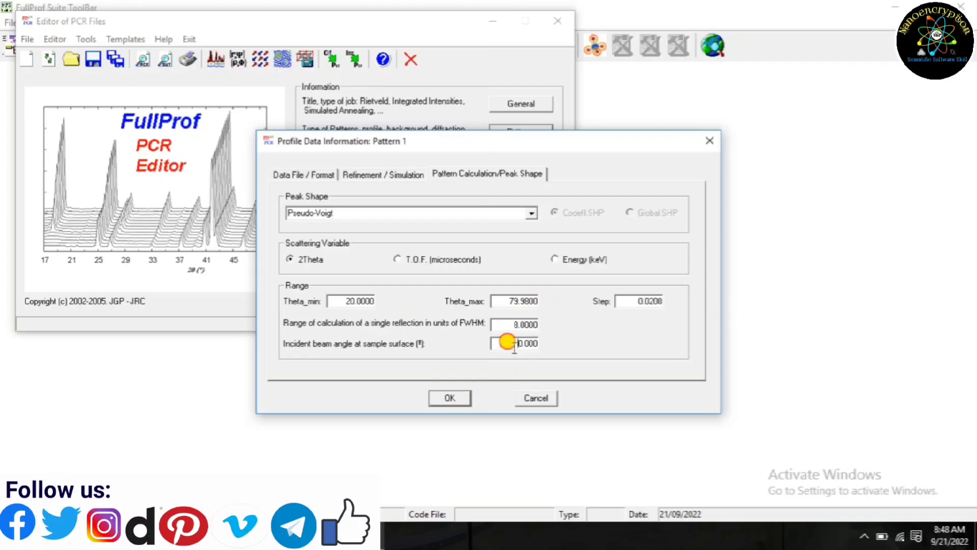
click(443, 397)
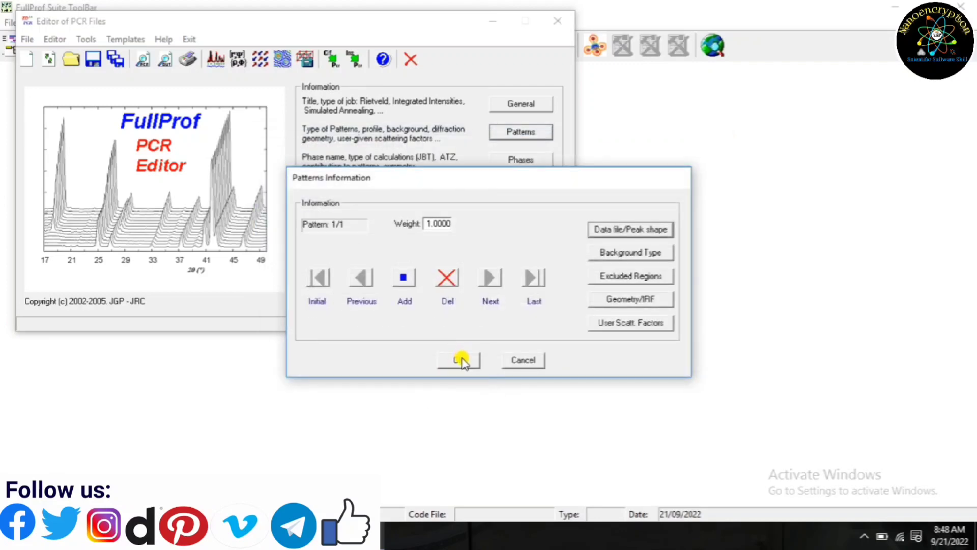
click(459, 360)
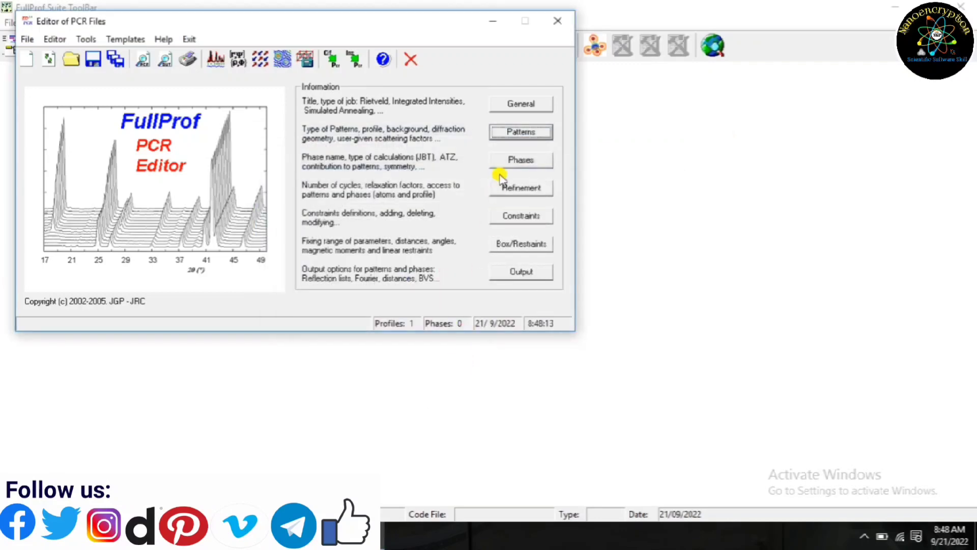
Add a first phase named Rhombohedral.
click(506, 158)
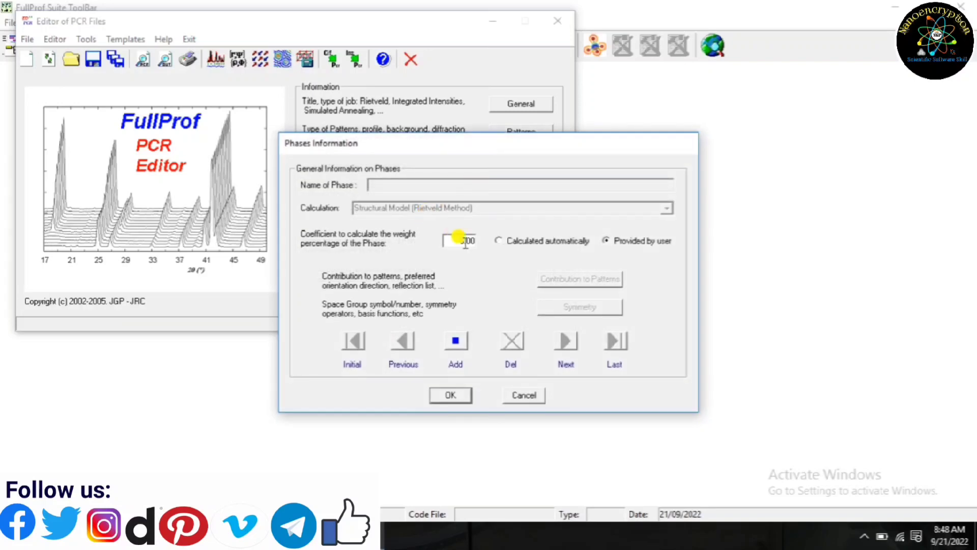
click(455, 341)
click(425, 186)
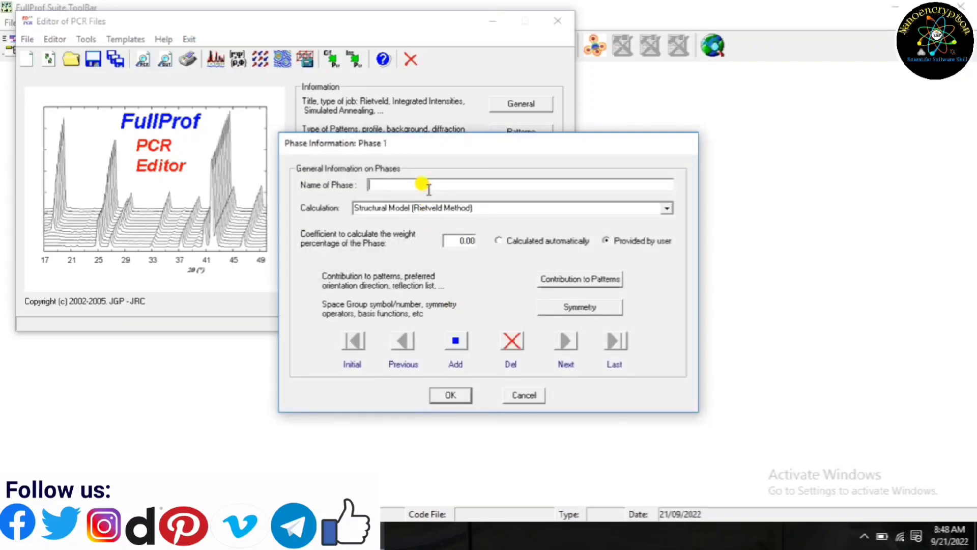
text(Rhombohedral)
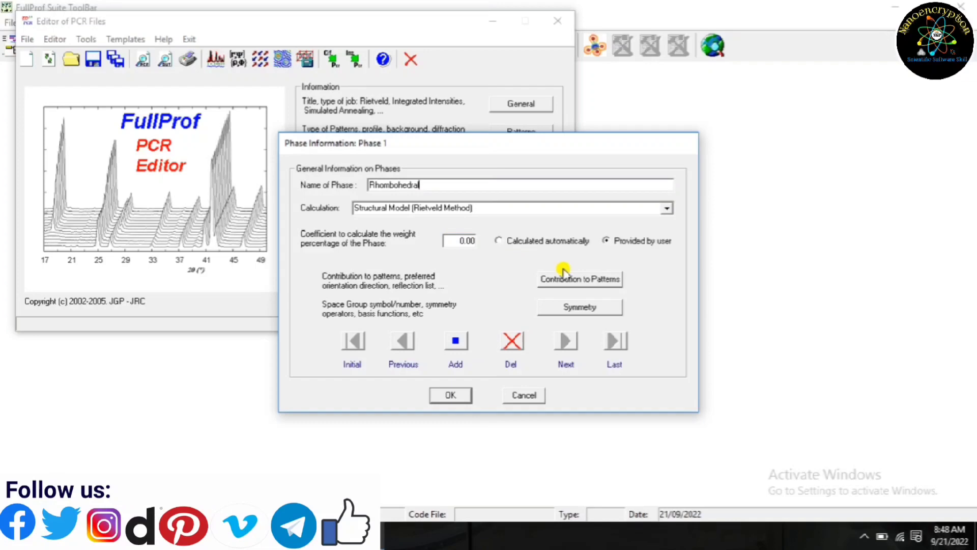
Make the Rhombohedral phase contribute to pattern 1 with a Pseudo-Voigt peak shape.
click(558, 278)
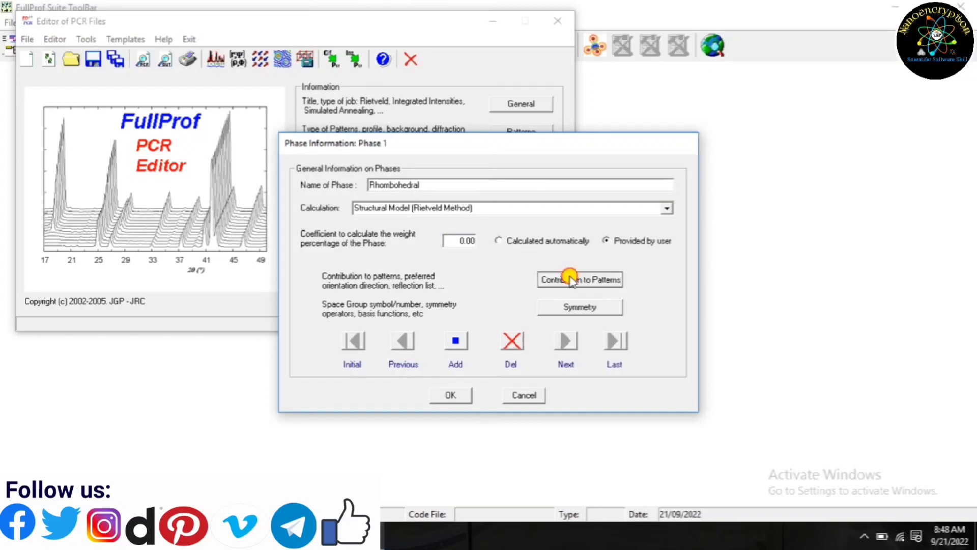
click(341, 101)
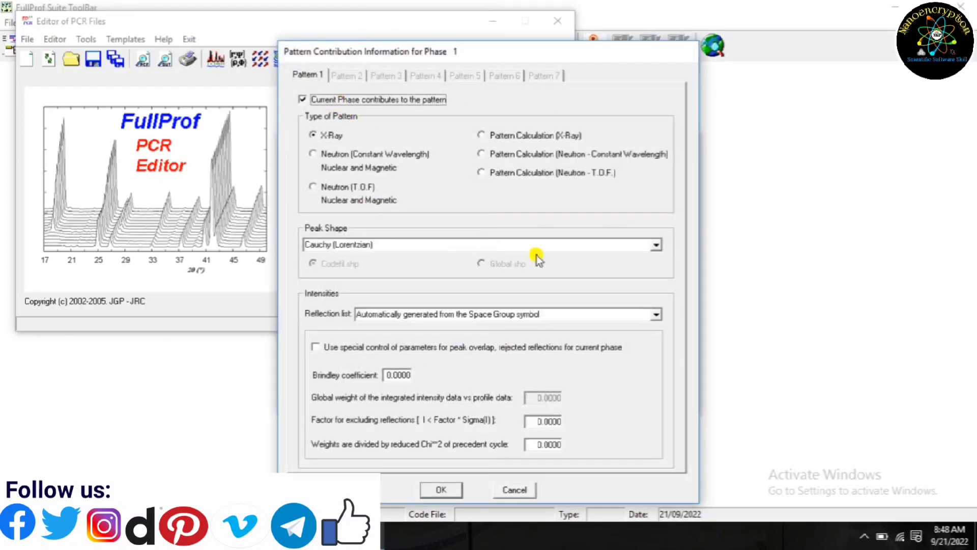
click(656, 245)
click(657, 277)
click(658, 278)
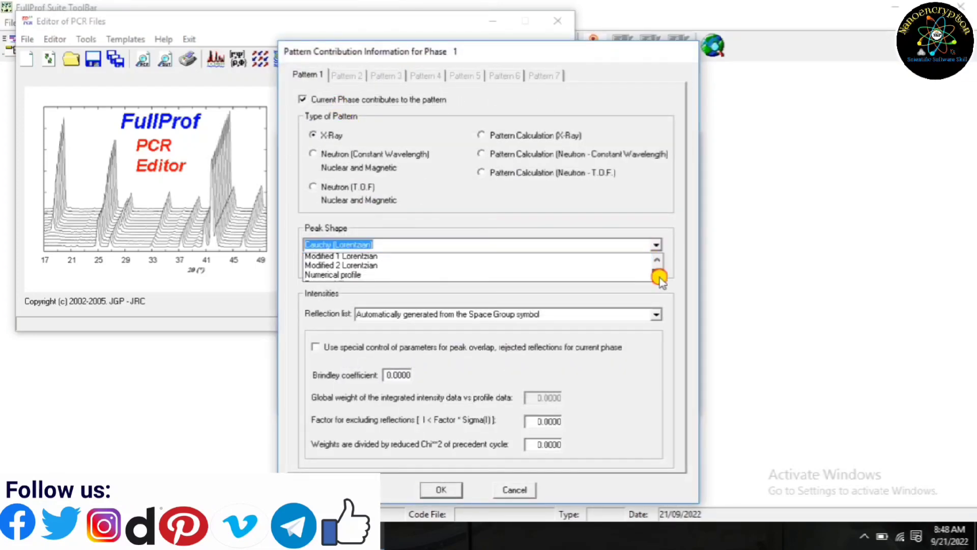
click(658, 278)
click(658, 278)
click(657, 278)
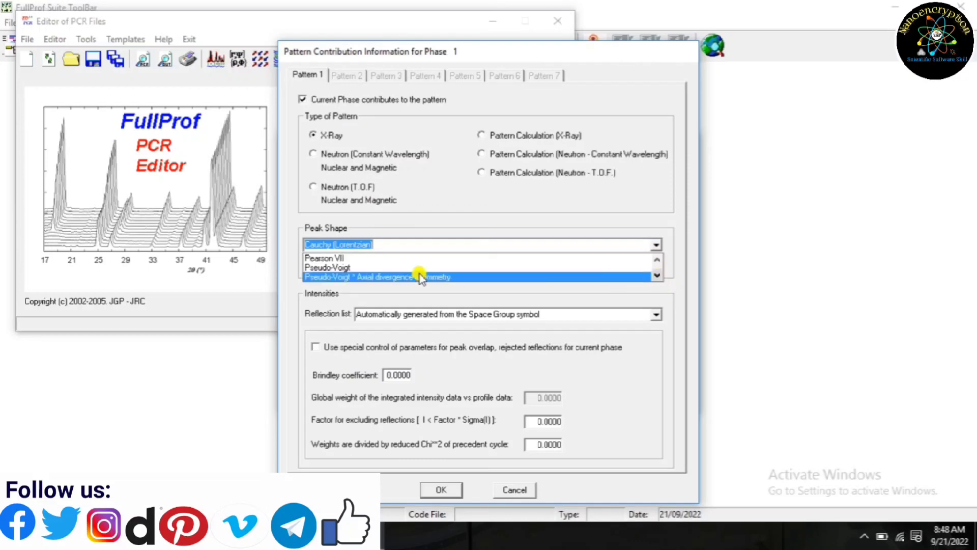
click(331, 267)
click(364, 349)
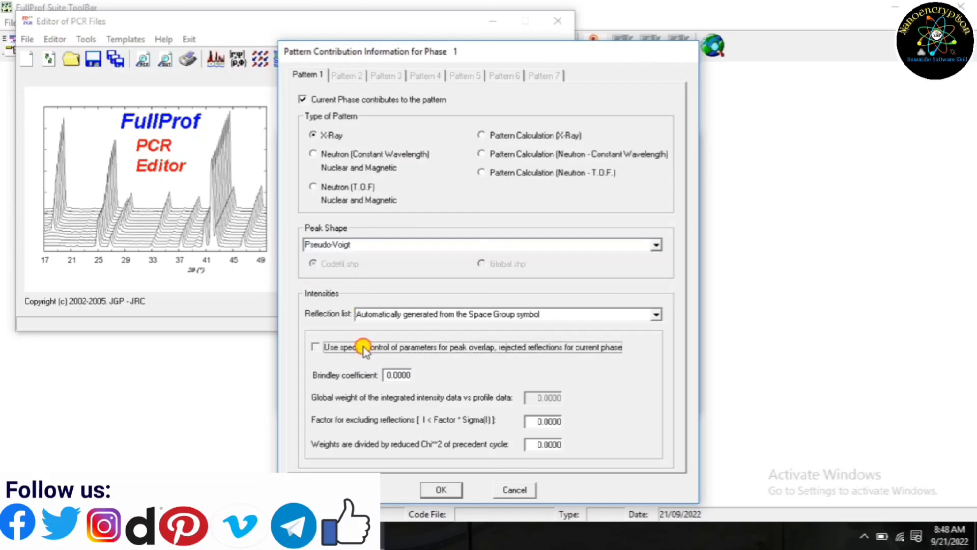
click(440, 490)
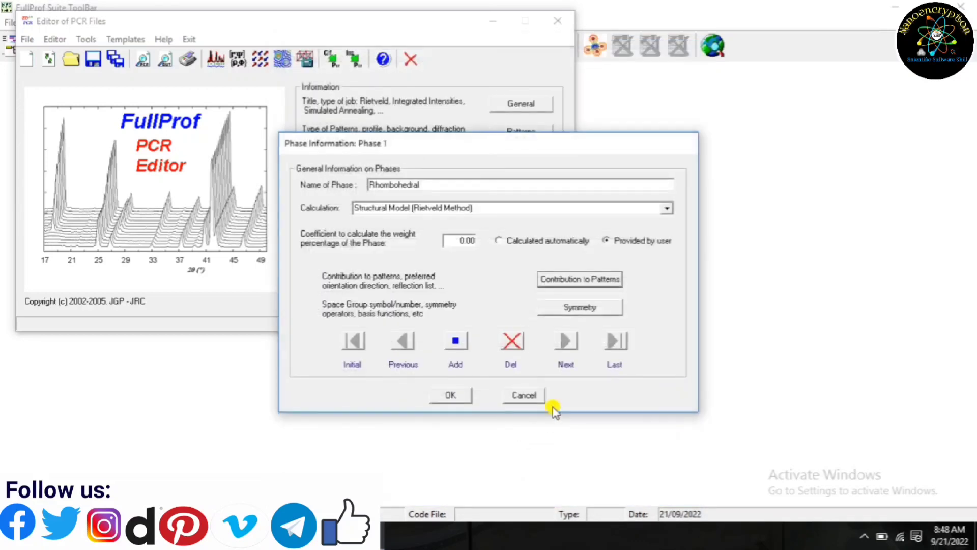
Assign space group R 3 c to the Rhombohedral phase, generate its symmetry operators automatically, and accept the phase information.
click(592, 307)
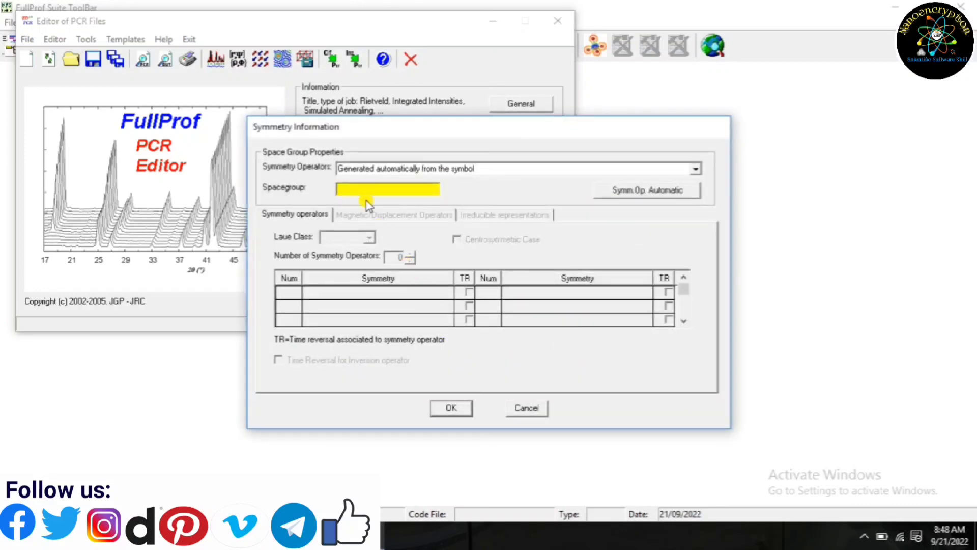
text(R 3 c)
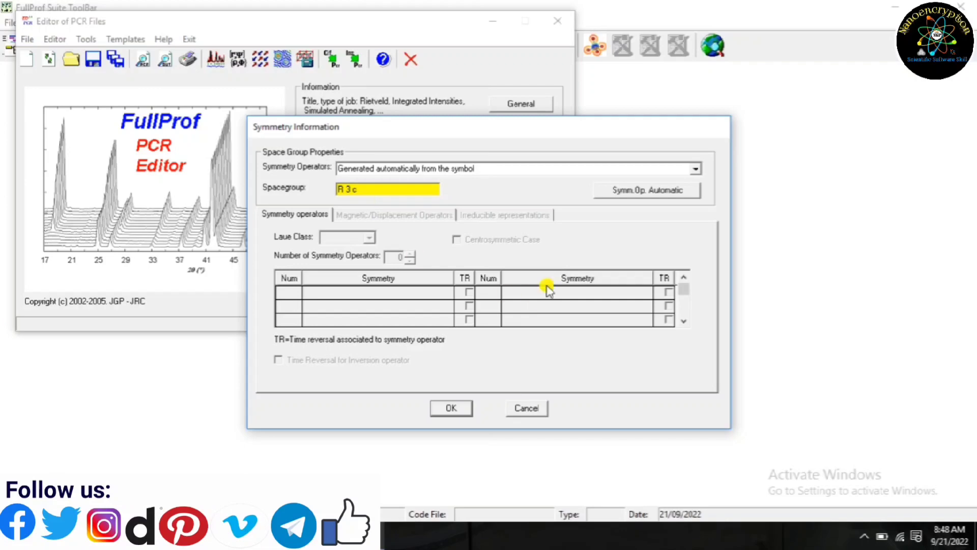
click(639, 202)
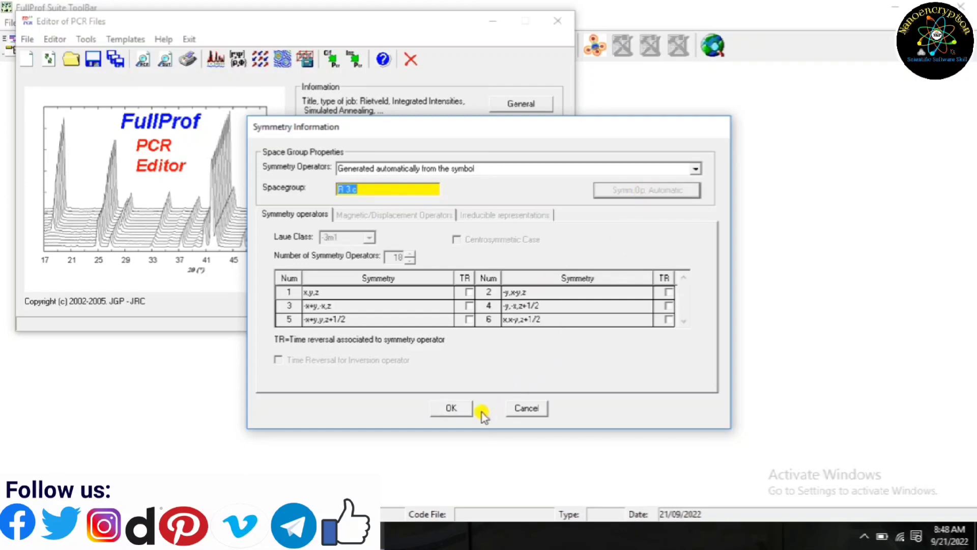
click(450, 408)
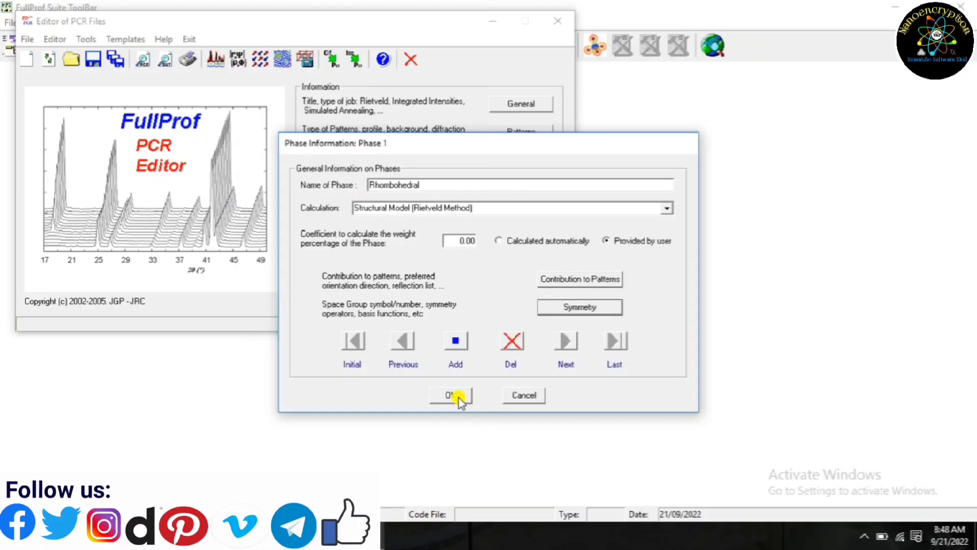
click(450, 396)
Set 10 refinement cycles and give the Rhombohedral phase cell parameters a = b = 5.49, c = 13.55, alpha = beta = 90 and gamma = 120.
click(521, 188)
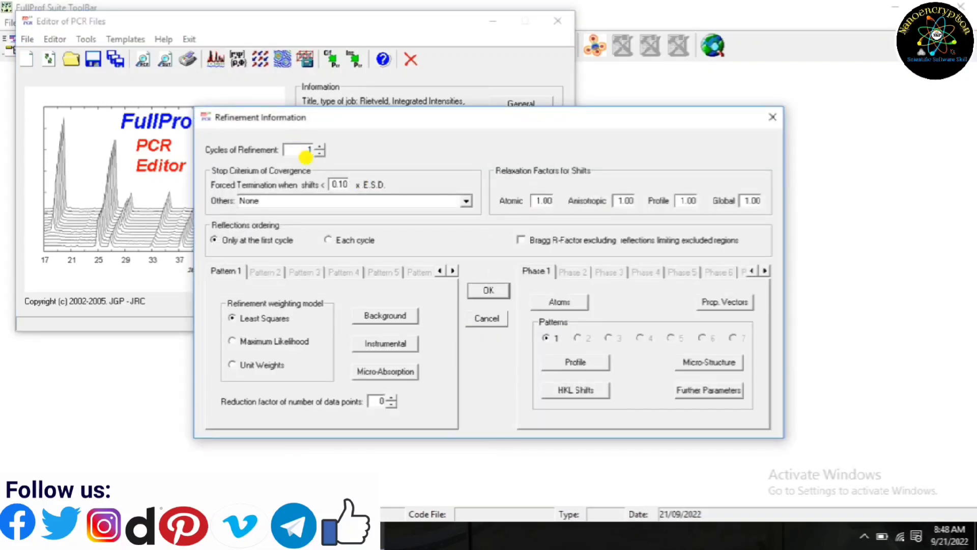
click(574, 360)
click(332, 210)
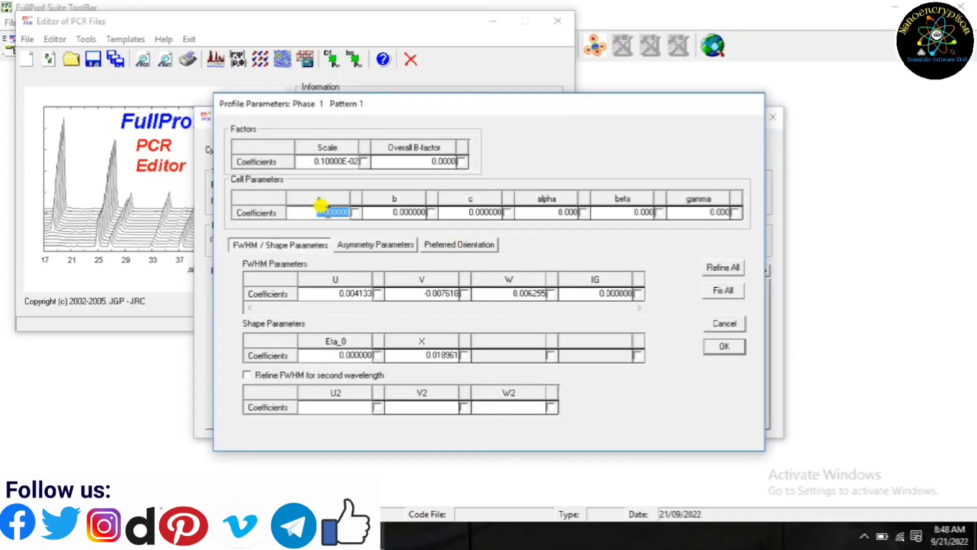
text(5.49)
click(374, 214)
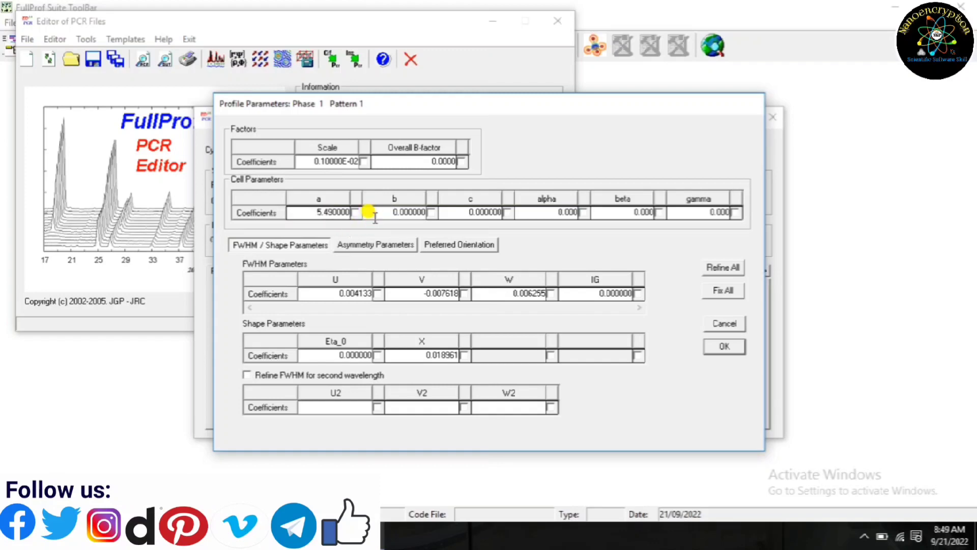
double_click(374, 214)
text(5.49)
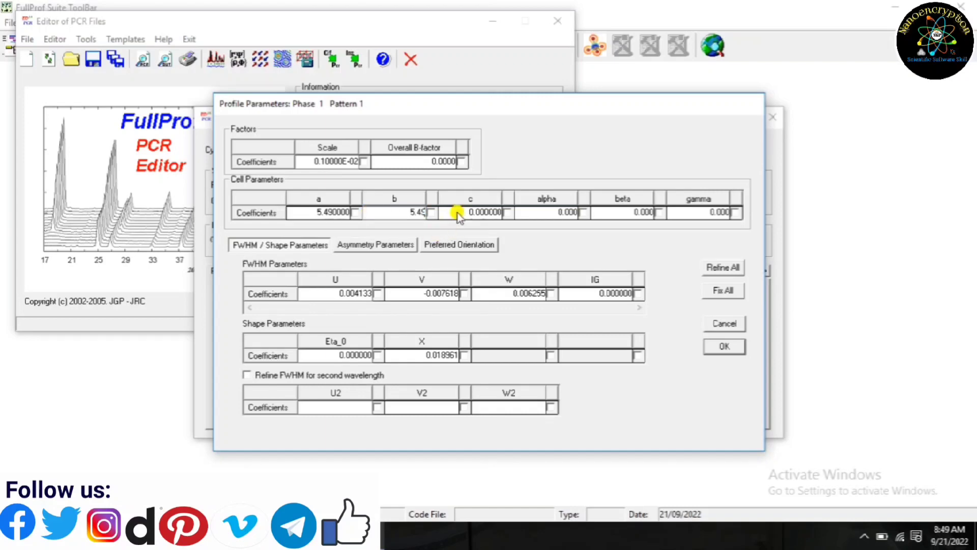
click(458, 212)
double_click(458, 213)
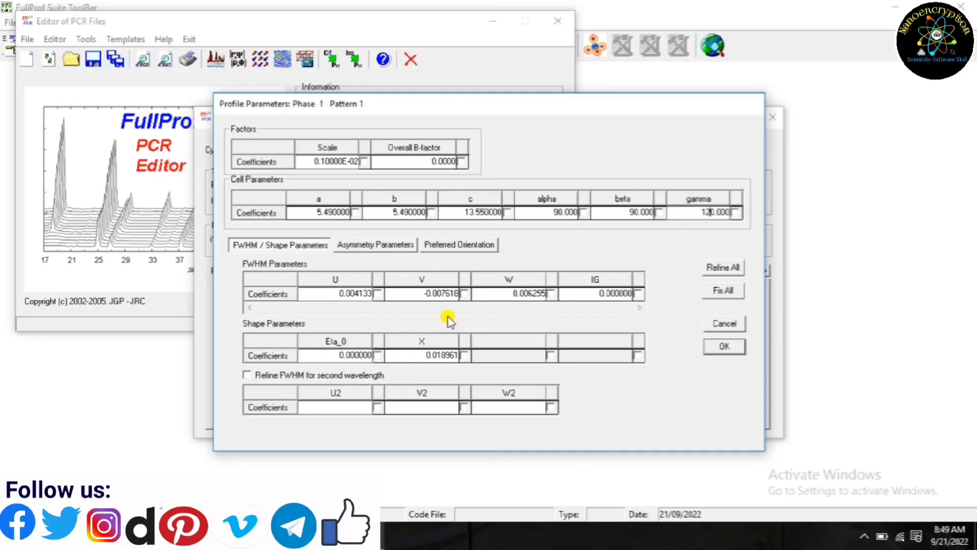
click(724, 346)
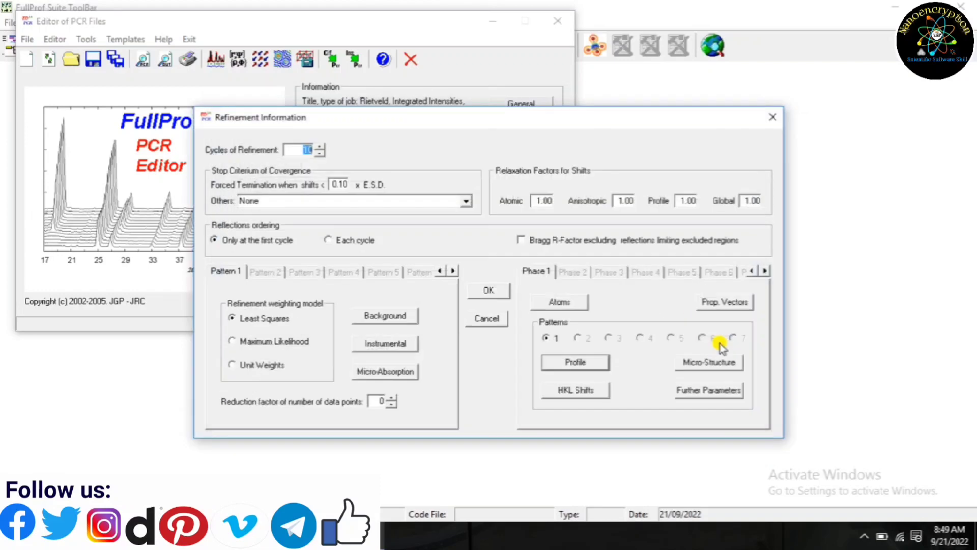
Add four atoms to the Rhombohedral phase, labelled Bi2, Na1, Ti3 and O4, with types Bi, Na, Ti and O.
click(558, 301)
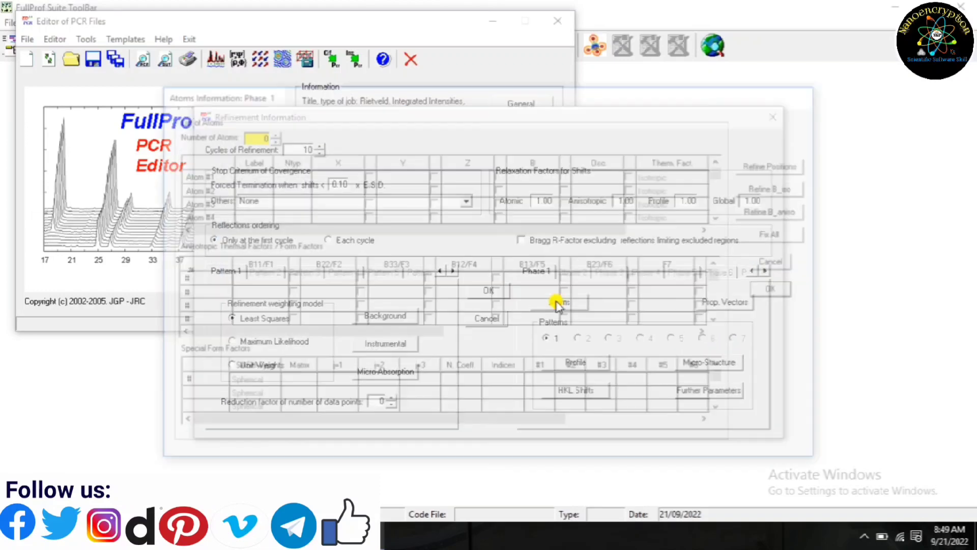
click(275, 132)
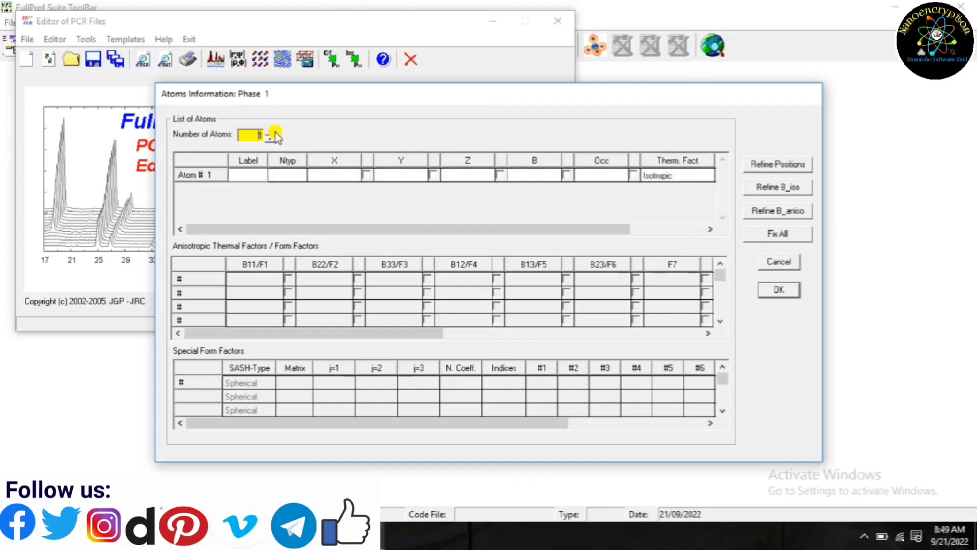
click(275, 132)
click(274, 132)
click(275, 133)
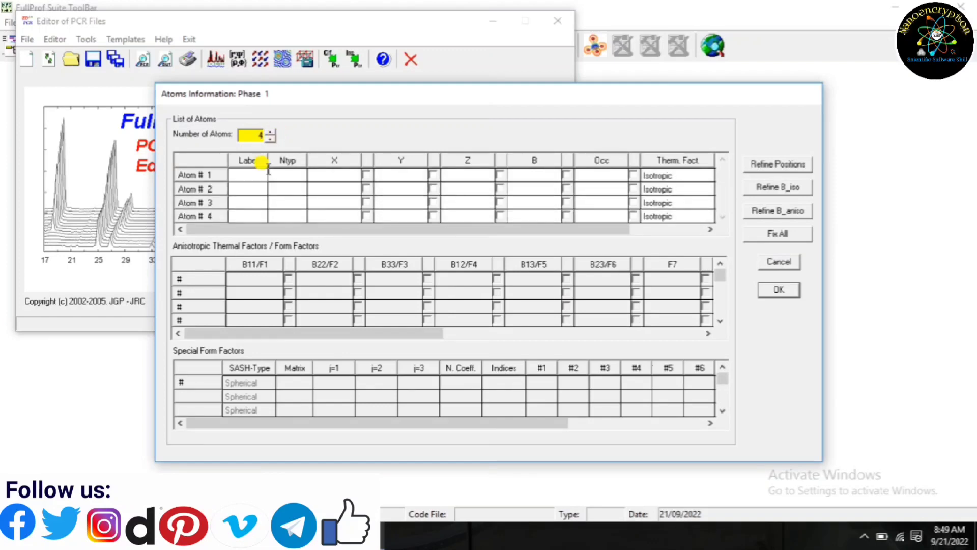
click(248, 177)
text(Bi2)
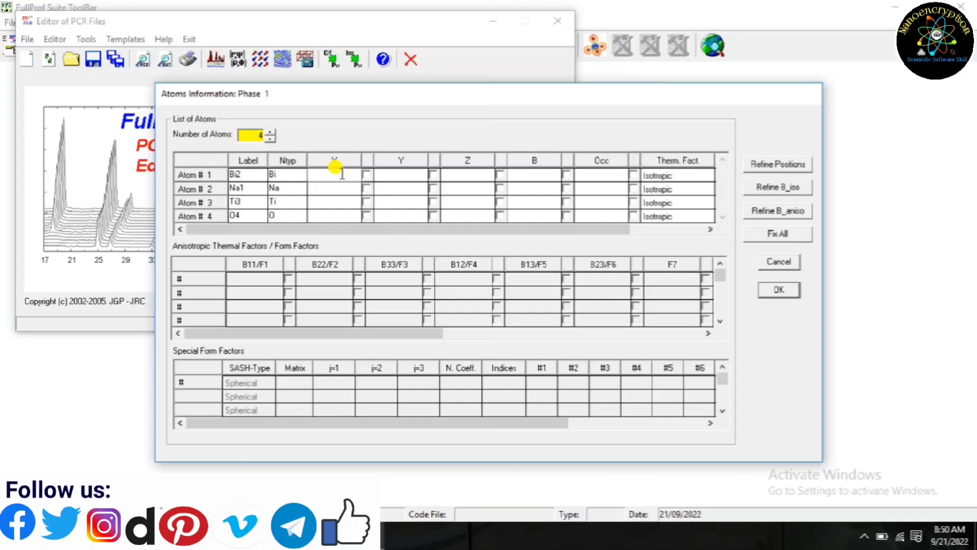
Enter atom positions and occupancies: Bi and Na (0, 0, 0.2627), 0.16667; Ti (0, 0, 0.0063), 0.33333; O (0.126, 0.336, 0.083), 1; accept the refinement information.
click(411, 177)
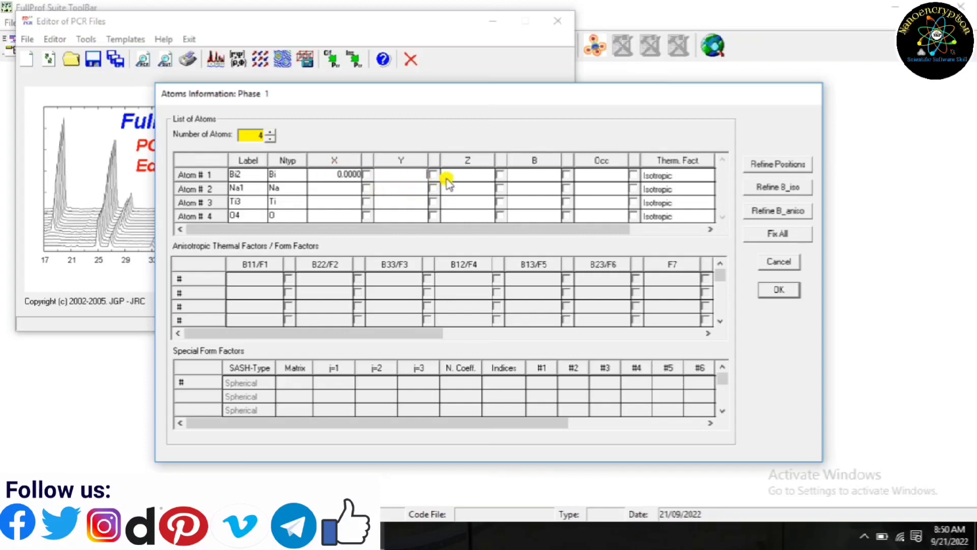
click(473, 176)
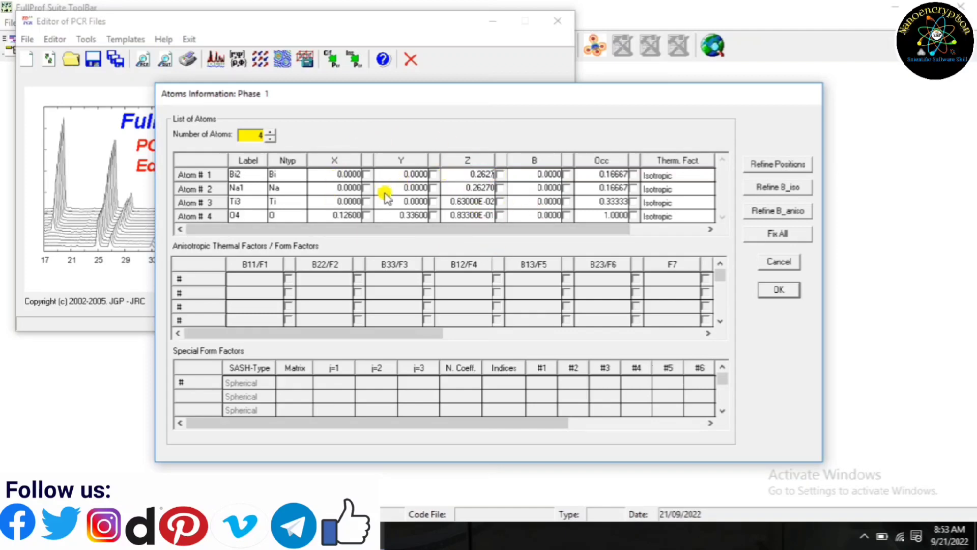
click(772, 290)
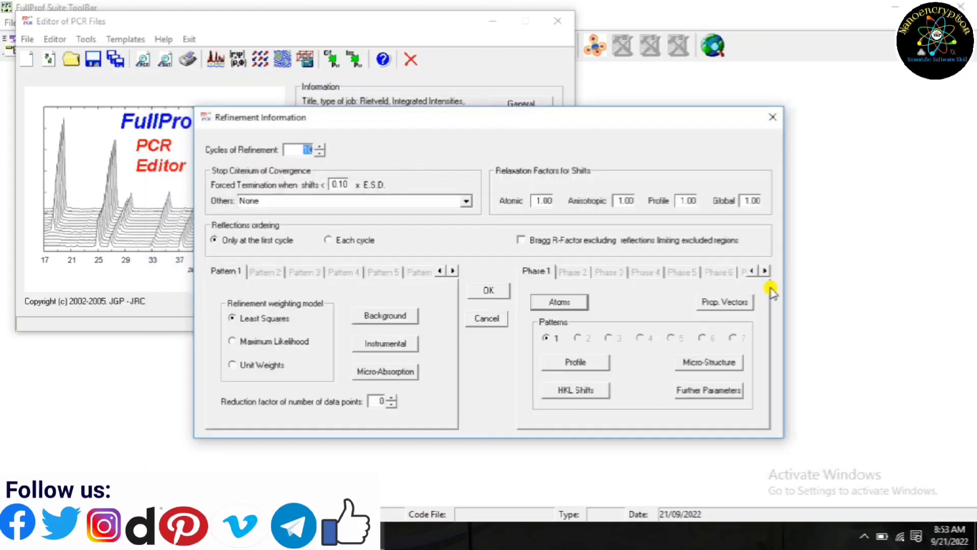
click(497, 291)
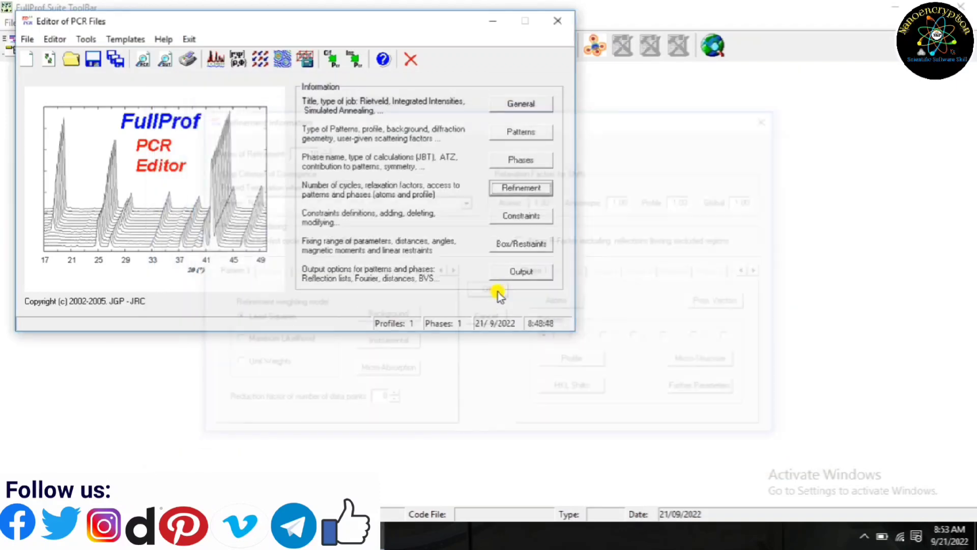
Start a FullProf run and create its input file BNTBTIO3 in the Desktop folder Double Phase Rietveld Refinement.
click(215, 60)
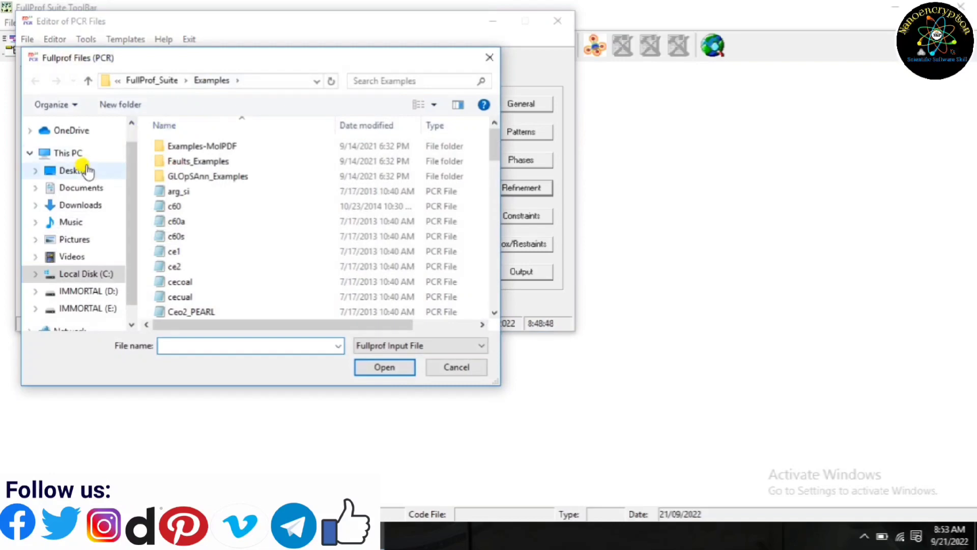
click(86, 171)
drag(497, 152, 492, 205)
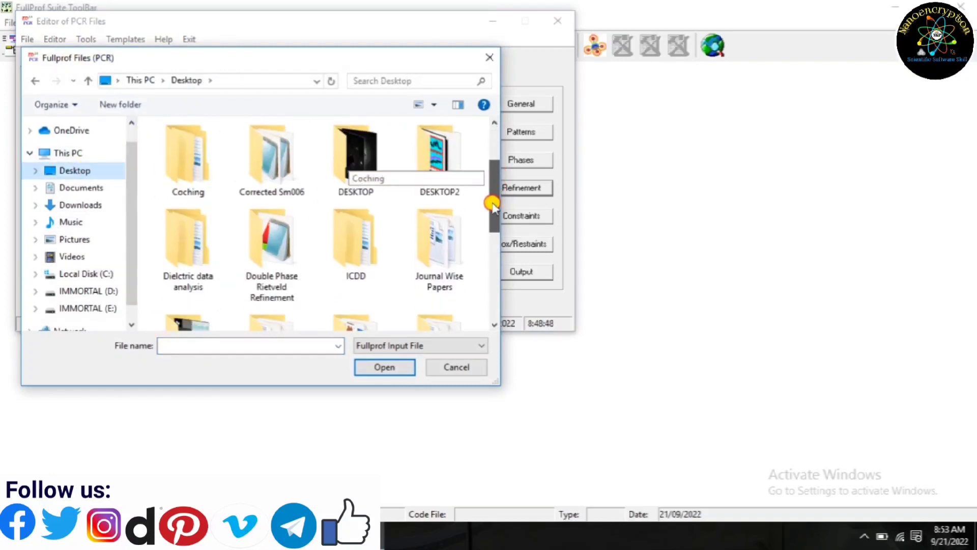
double_click(270, 257)
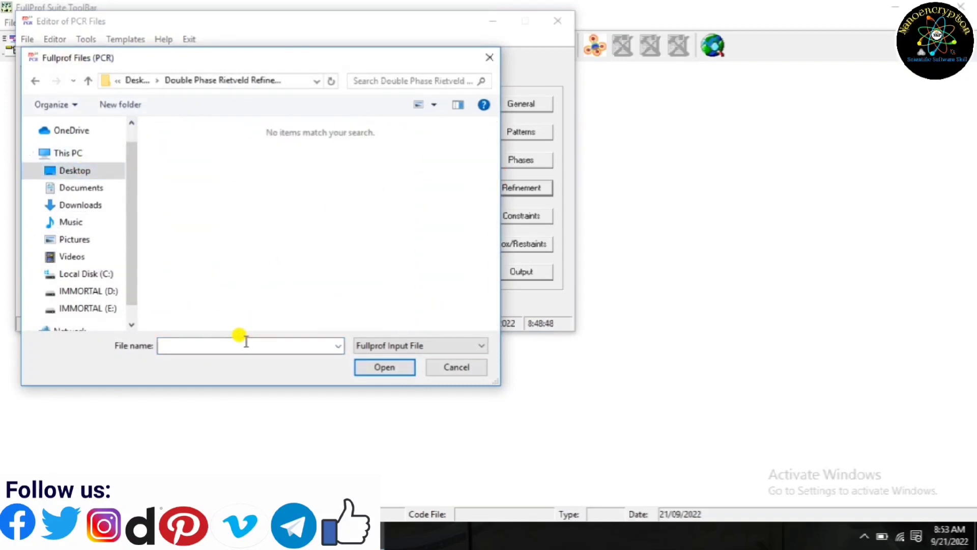
text(b)
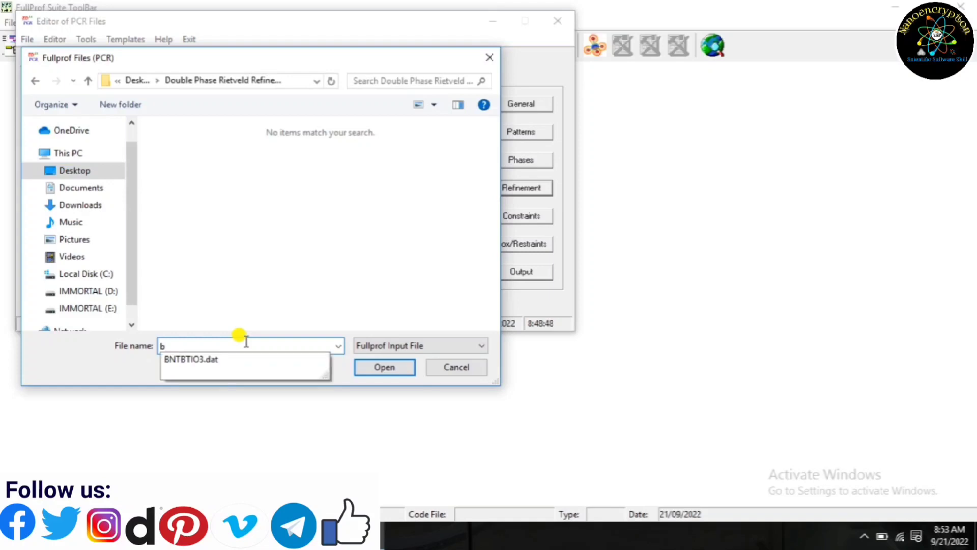
click(247, 367)
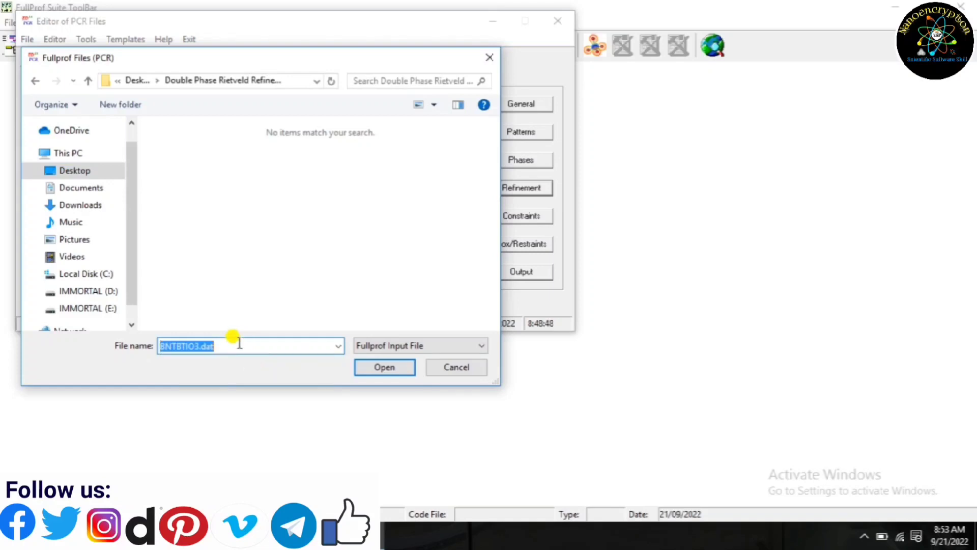
click(240, 344)
key(BackSpace)
key(BackSpace)
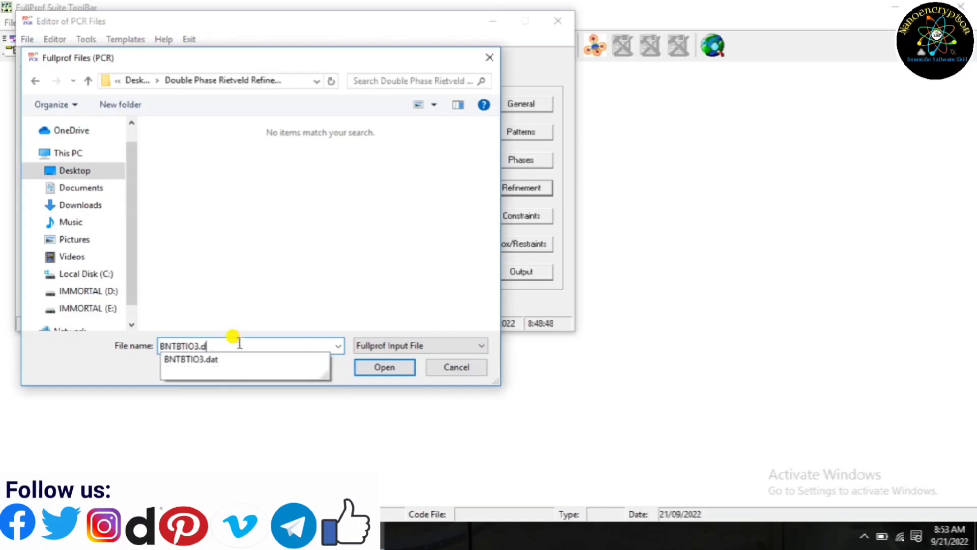
click(341, 313)
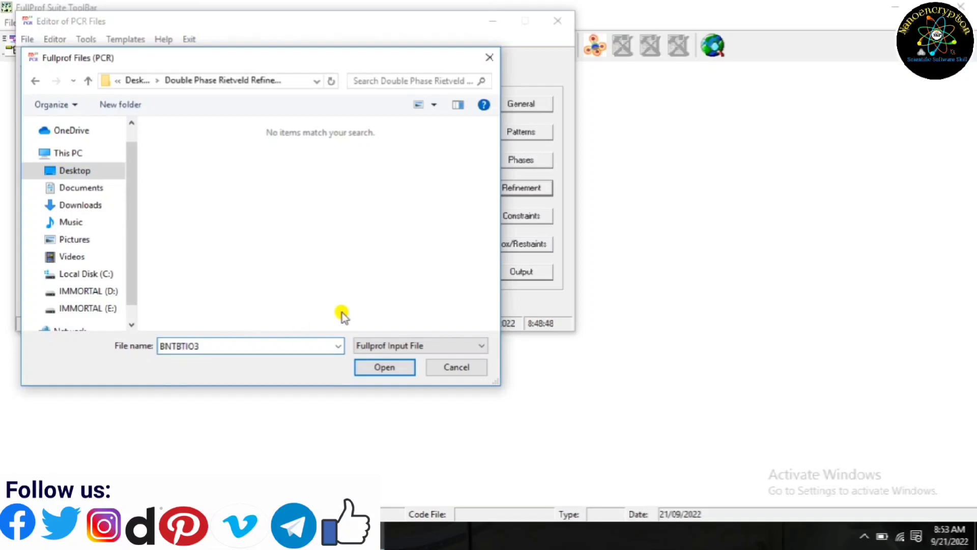
click(384, 367)
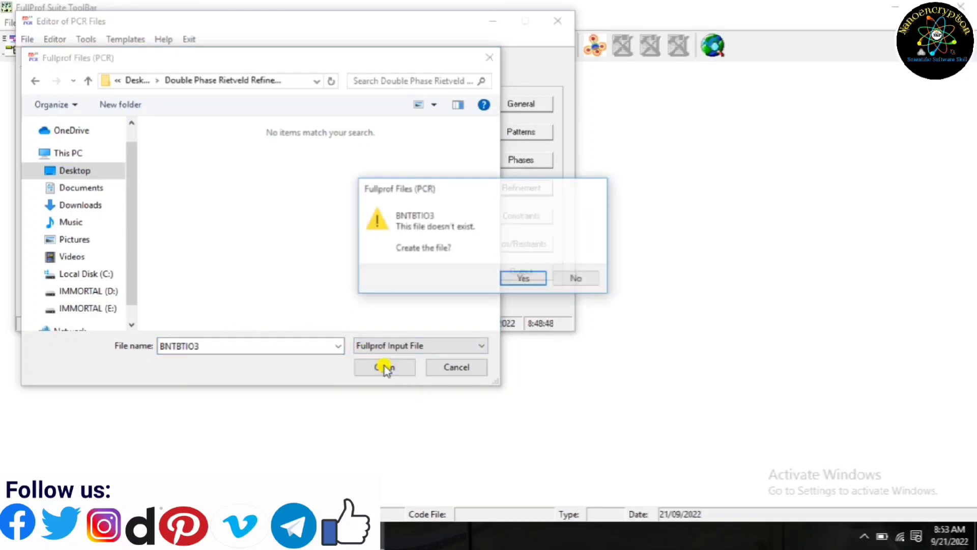
click(523, 277)
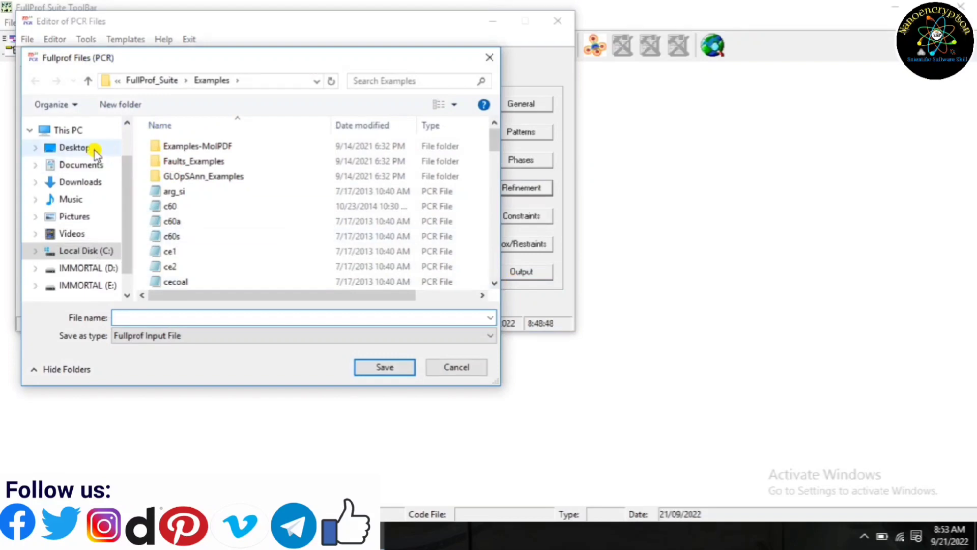
Save the PCR file as BNTBTIO3 in the Desktop's Double Phase Rietveld Refinement folder to run the refinement, and exit the run window.
click(77, 149)
scroll(392, 260, down, 5)
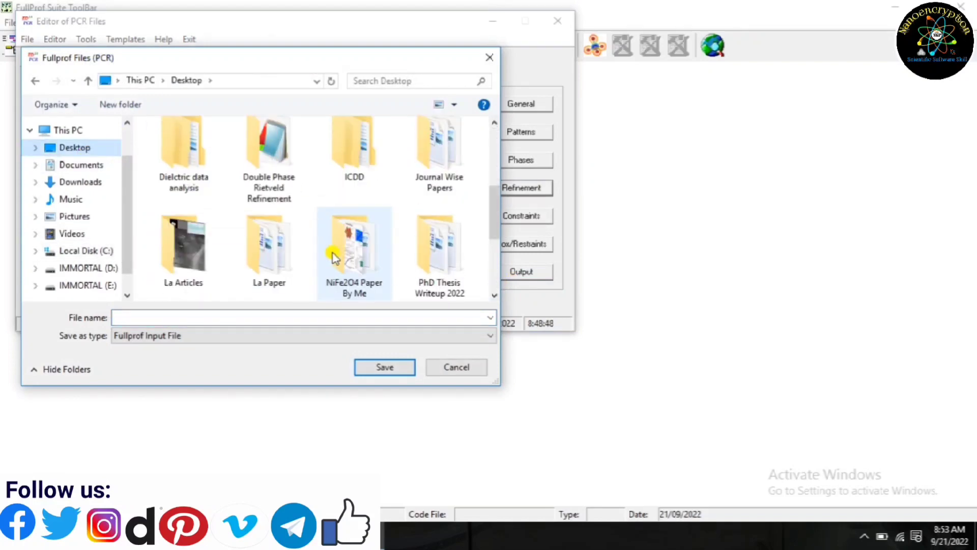
double_click(286, 185)
click(264, 313)
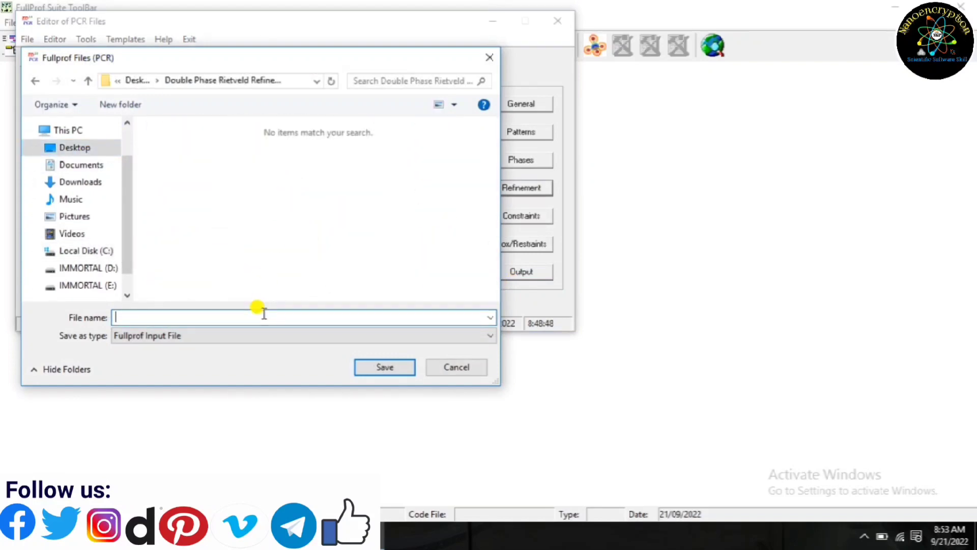
text(B)
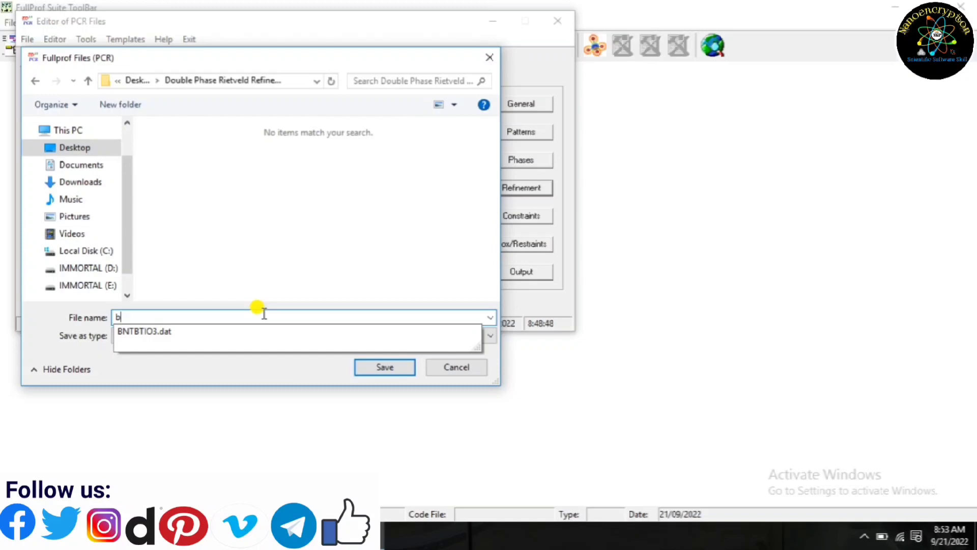
click(192, 327)
click(198, 316)
key(BackSpace)
key(BackSpace)
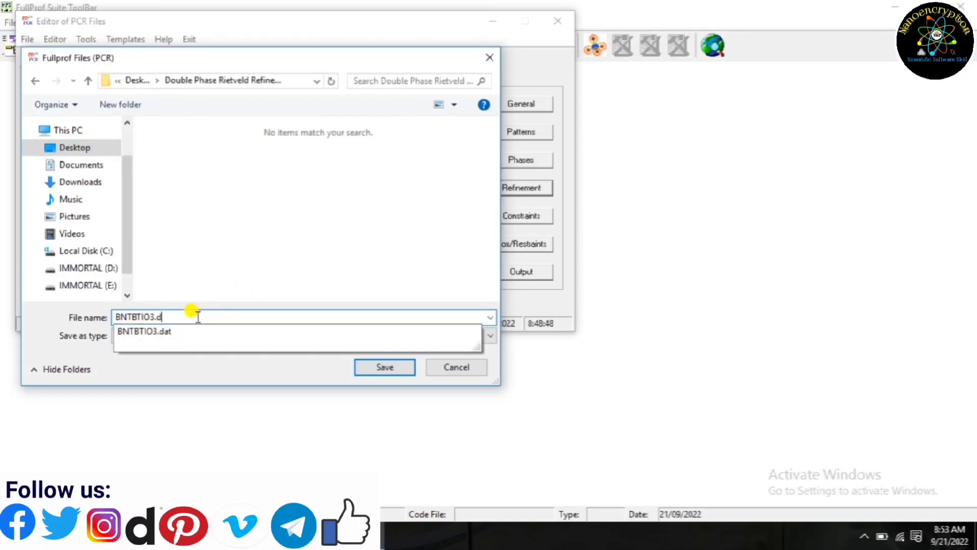
click(351, 368)
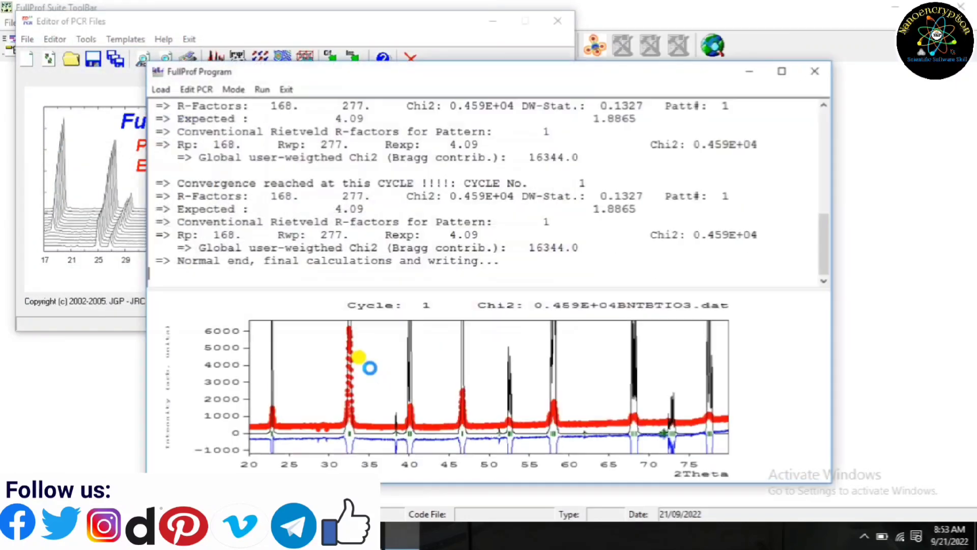
click(286, 90)
click(448, 319)
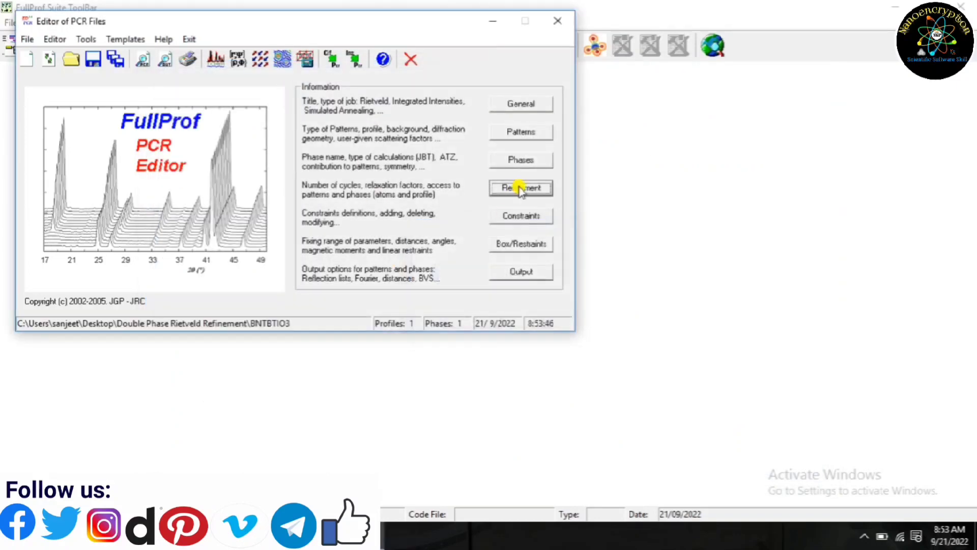
Check the Rhombohedral phase's peak shape and intensity settings for its contribution to pattern 1.
click(521, 159)
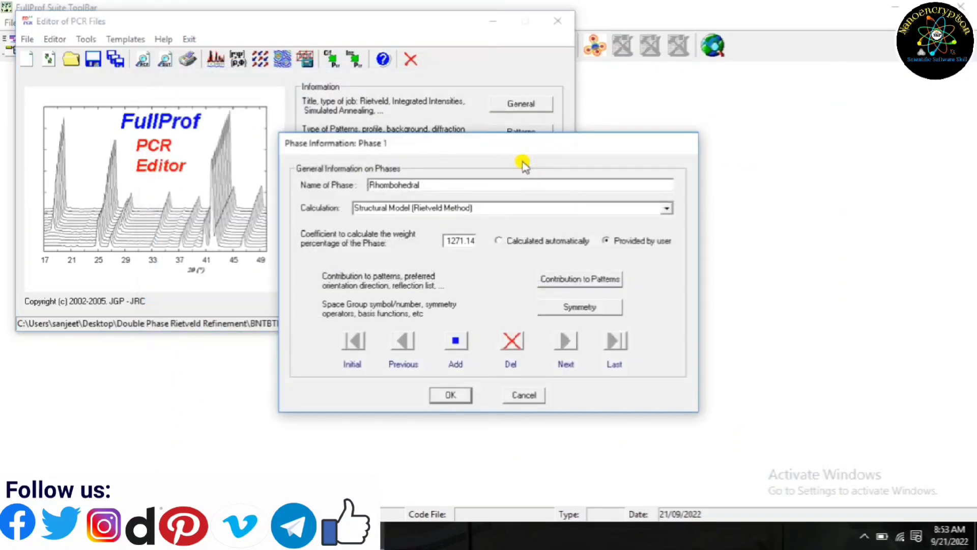
click(573, 284)
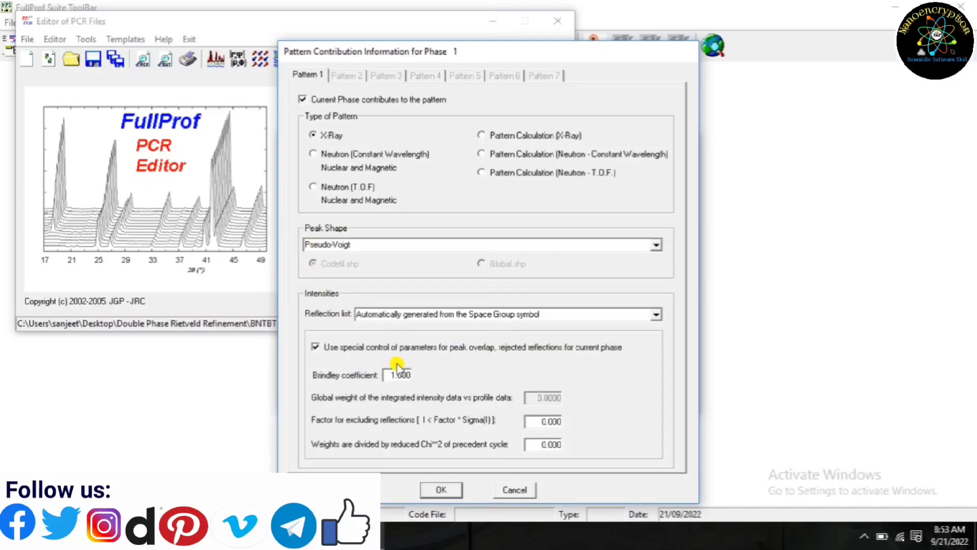
click(451, 490)
click(467, 395)
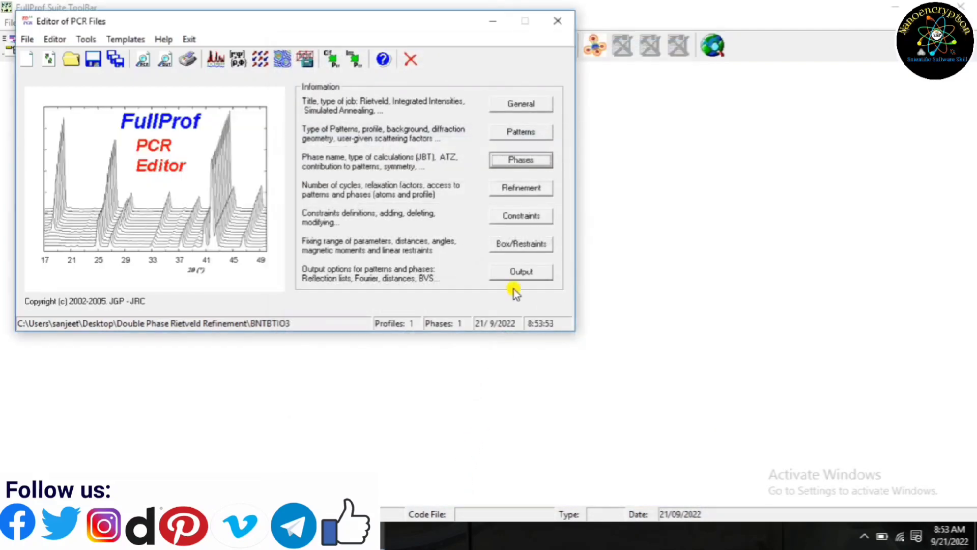
Mark the Rhombohedral phase's scale factor for refinement and accept the profile and refinement settings.
click(531, 187)
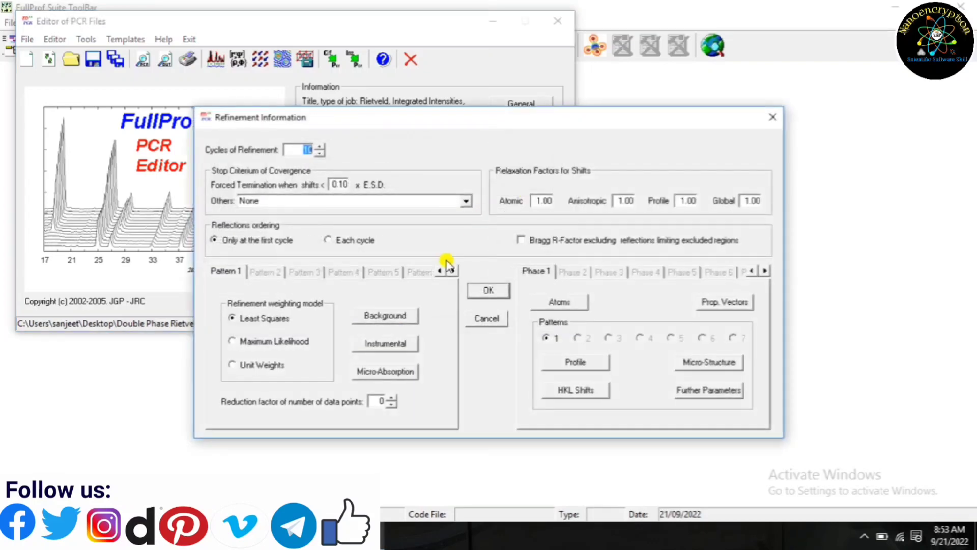
click(574, 360)
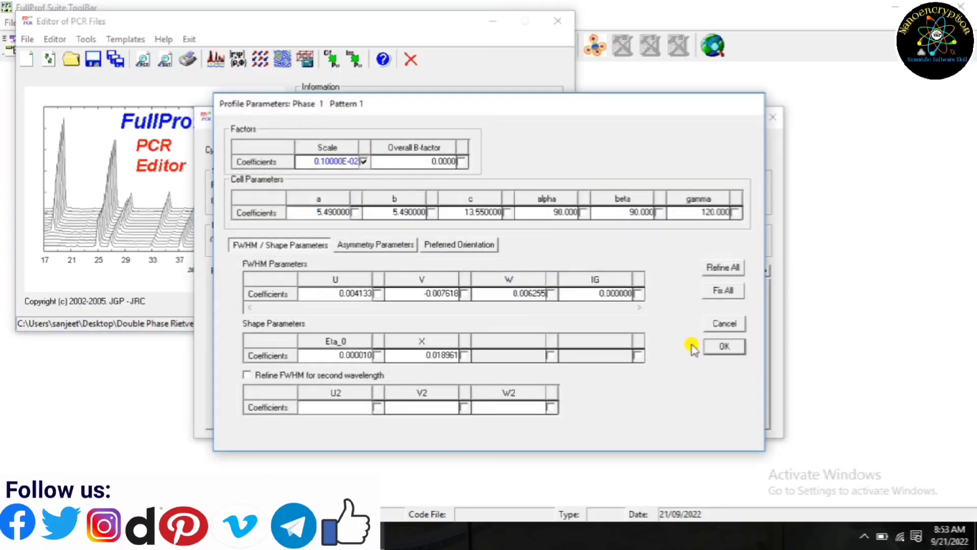
click(724, 346)
click(486, 291)
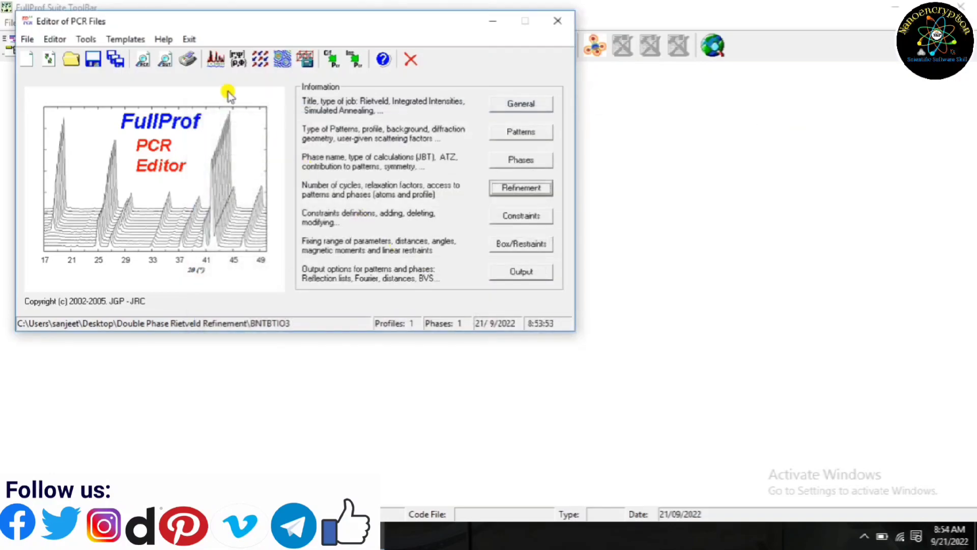
Run the FullProf refinement with the Rhombohedral phase's scale factor and reload the PCR file with the refined values.
click(217, 59)
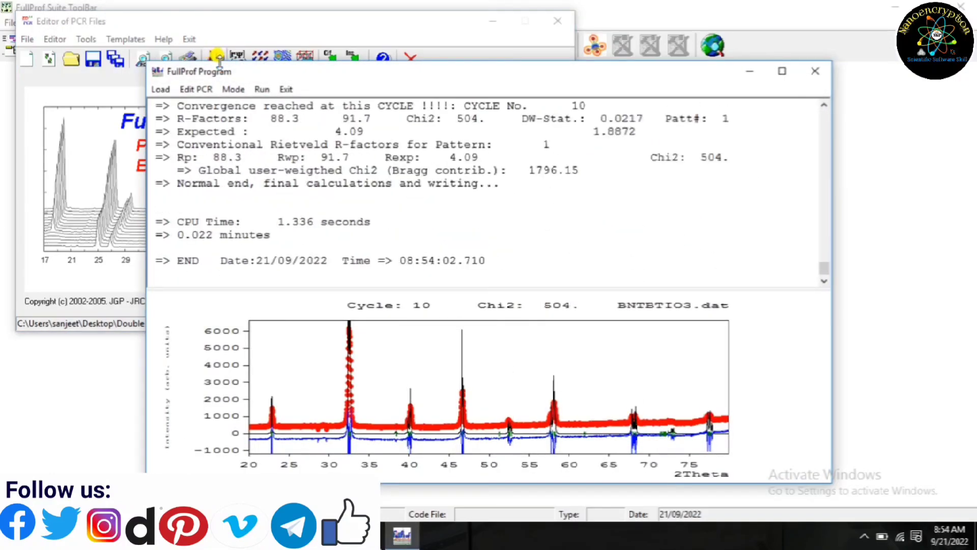
click(285, 89)
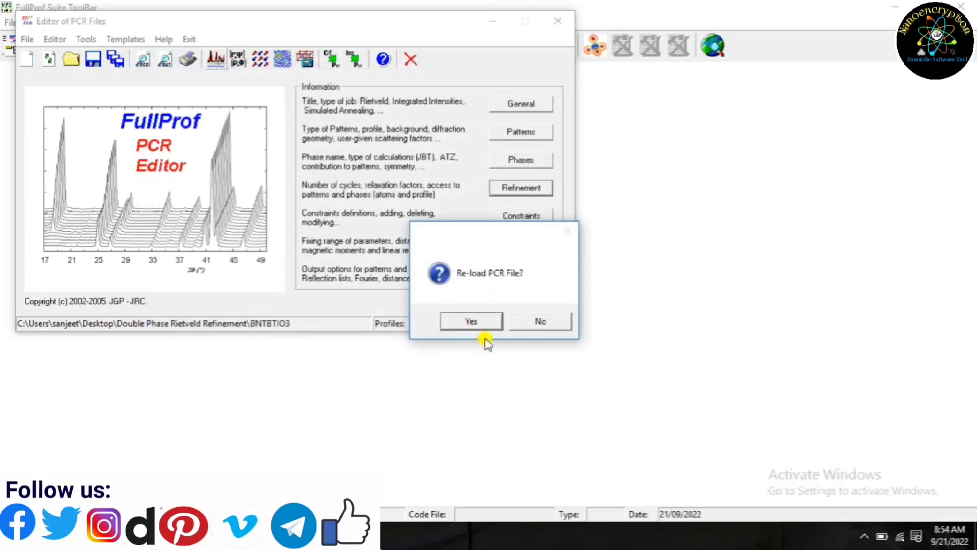
click(477, 325)
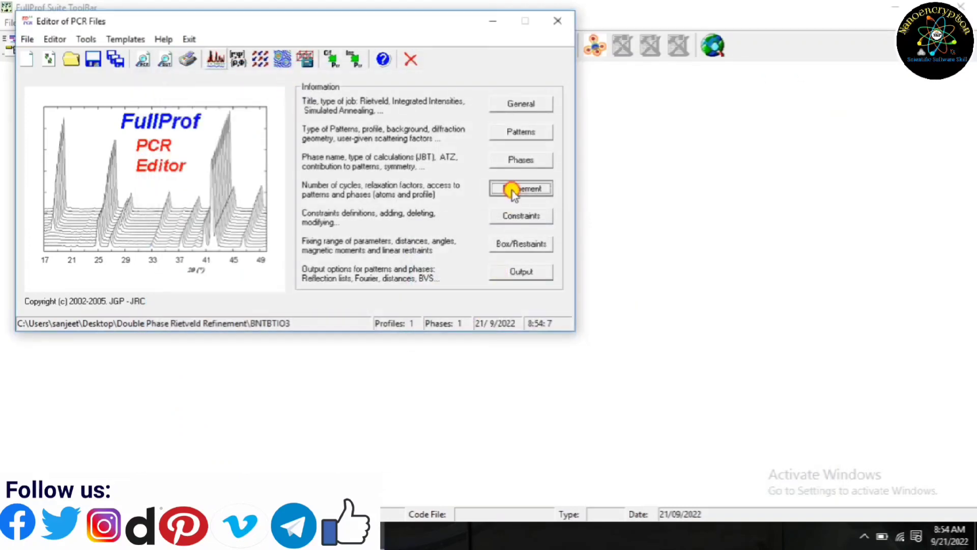
Mark the Rhombohedral phase's cell parameters a, b and c for refinement and accept the settings.
click(515, 188)
click(569, 359)
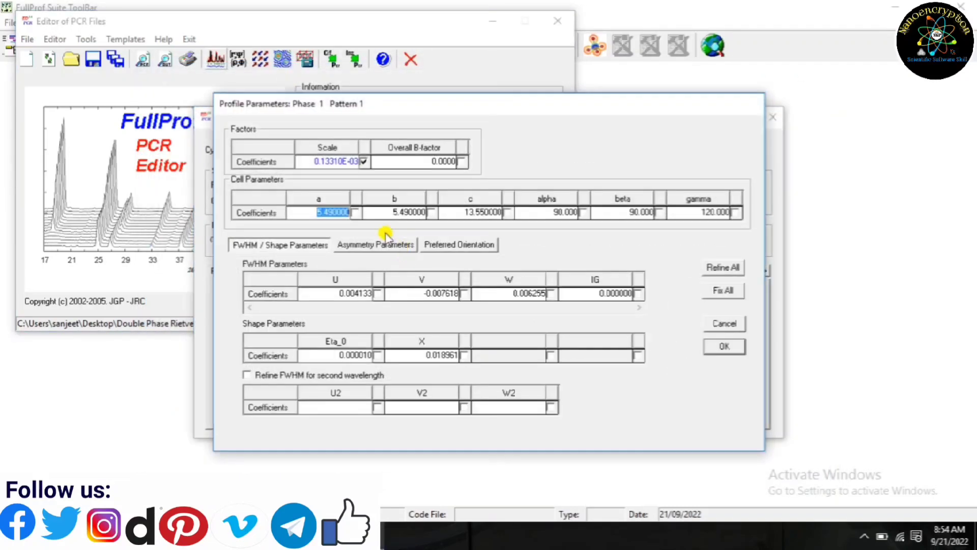
click(356, 212)
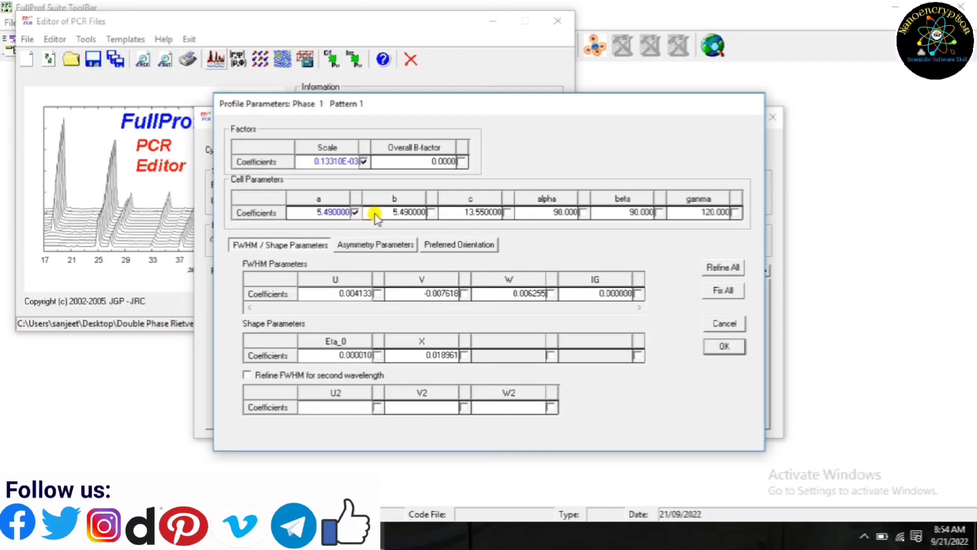
click(432, 212)
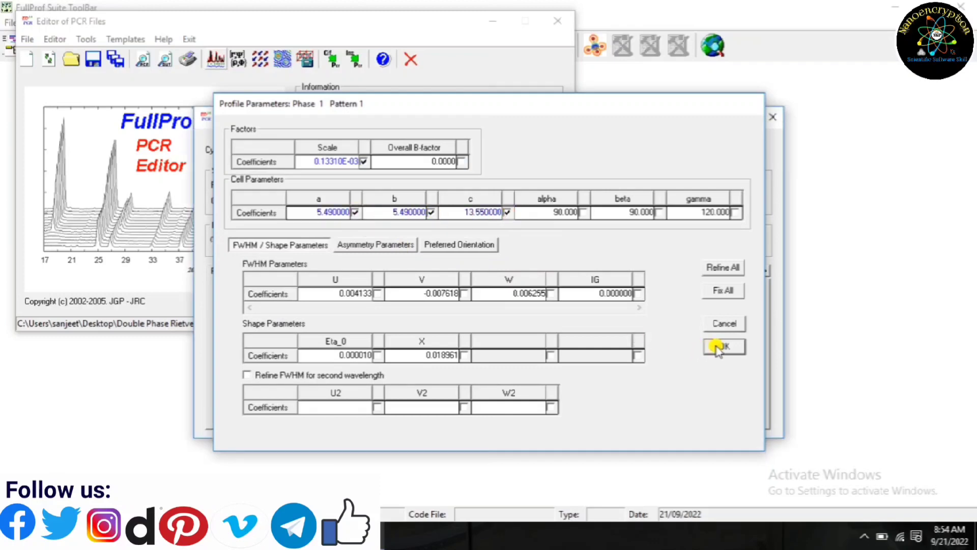
click(724, 346)
click(498, 286)
Run the refinement with the cell parameters included and reload the updated PCR file.
click(216, 59)
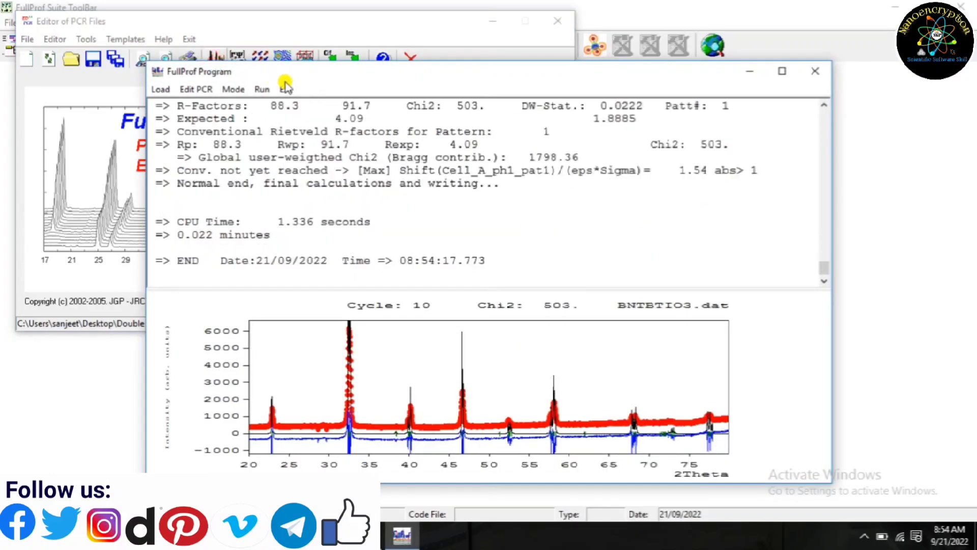
click(288, 89)
click(471, 321)
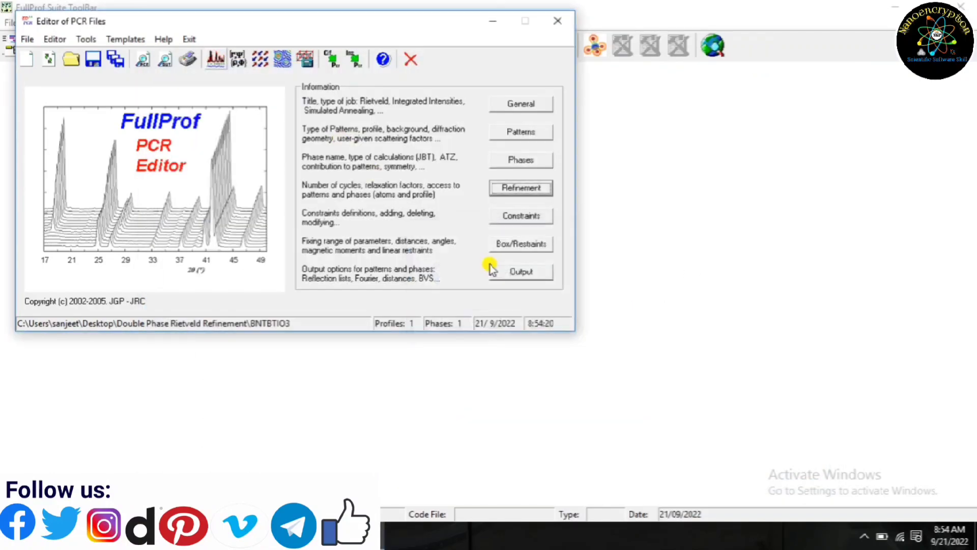
Mark the polynomial background coefficient a_0 of pattern 1 for refinement and accept the settings.
click(506, 190)
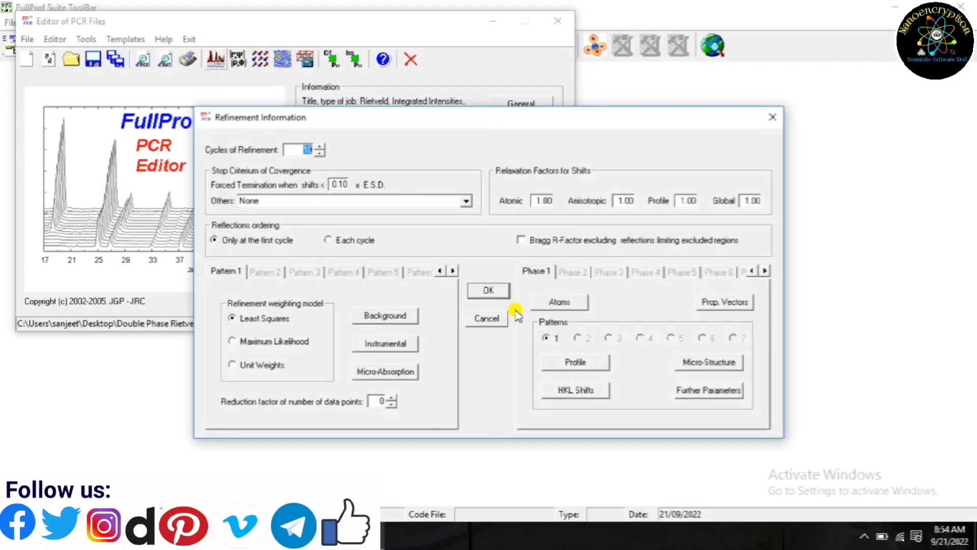
click(405, 323)
click(340, 348)
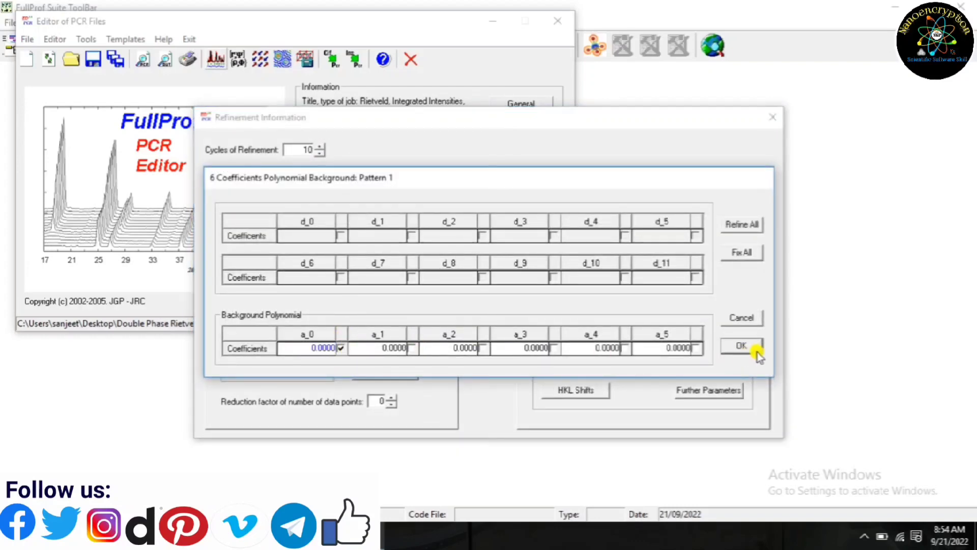
click(742, 346)
click(490, 286)
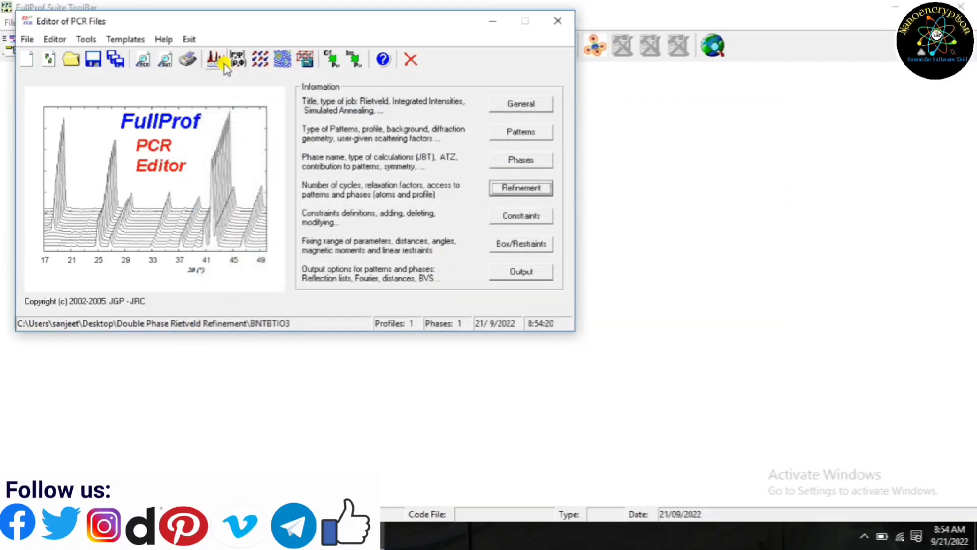
Run the refinement with background coefficient a_0 included and reload the updated PCR file.
click(223, 63)
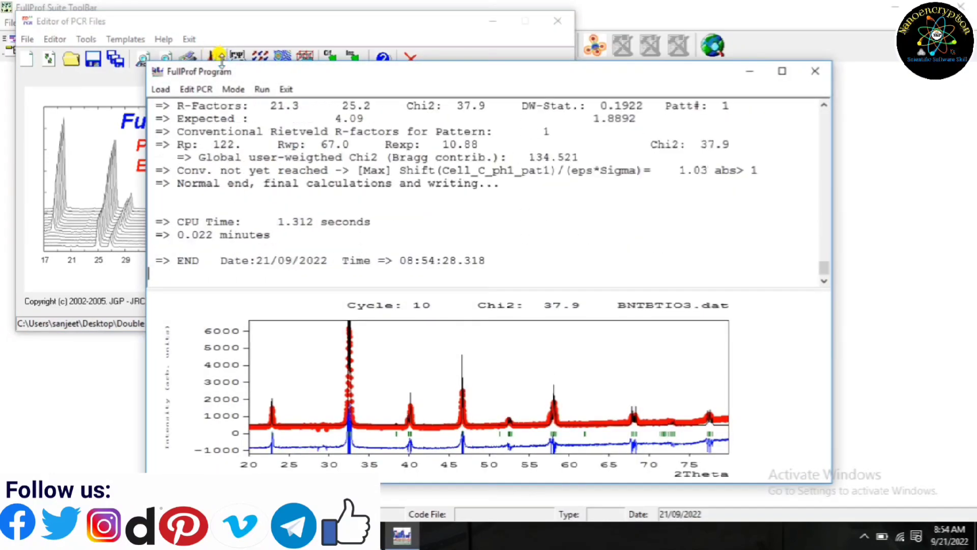
click(285, 91)
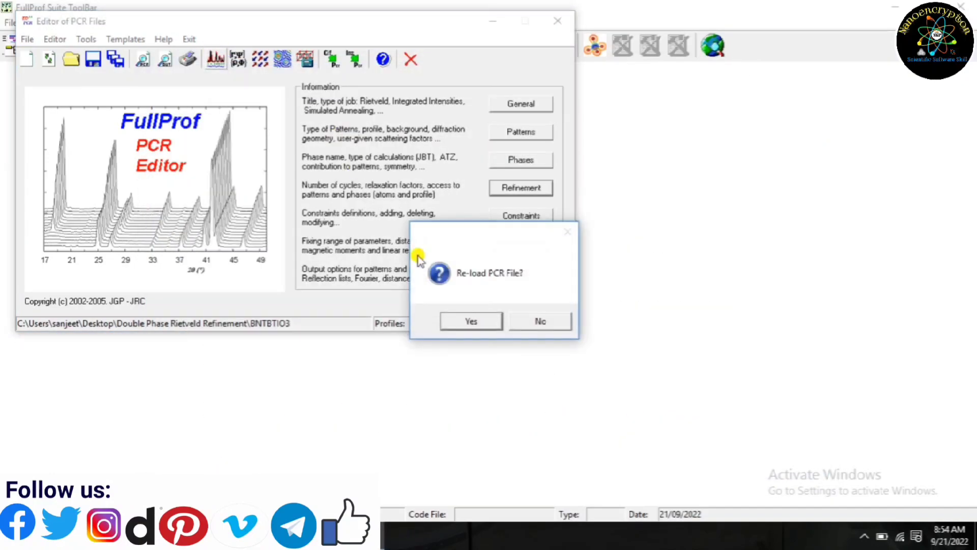
click(464, 320)
Mark the instrumental 2-theta Zero parameter of pattern 1 for refinement and accept the settings.
click(509, 189)
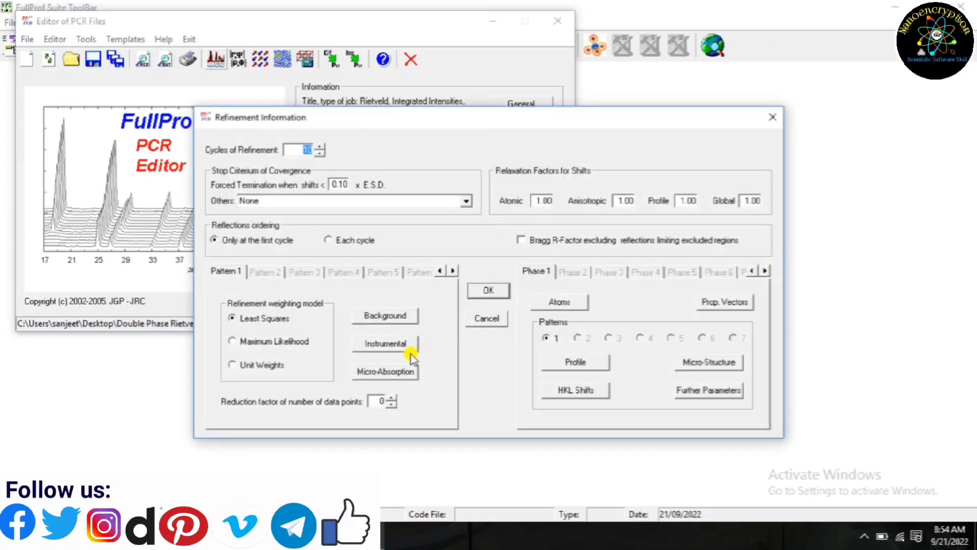
click(386, 342)
click(357, 299)
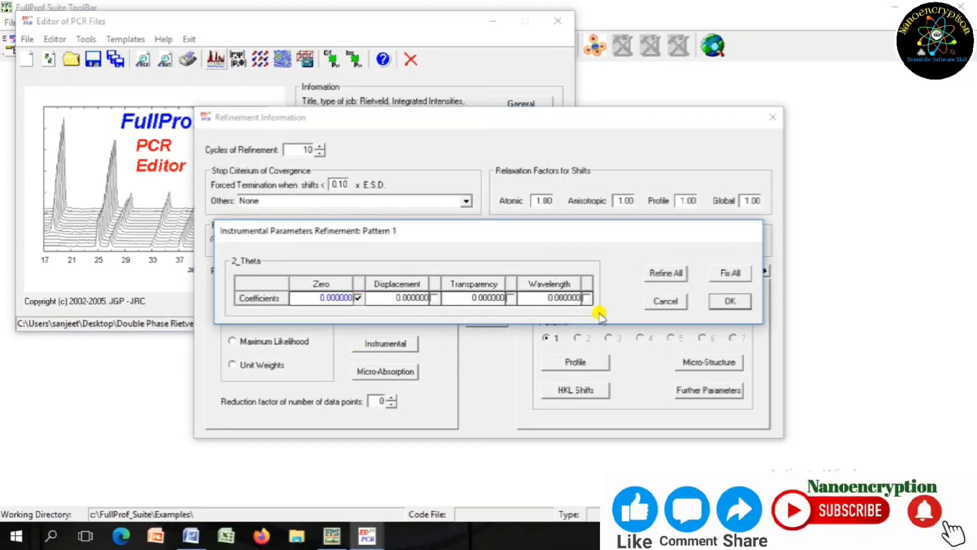
click(714, 302)
click(485, 293)
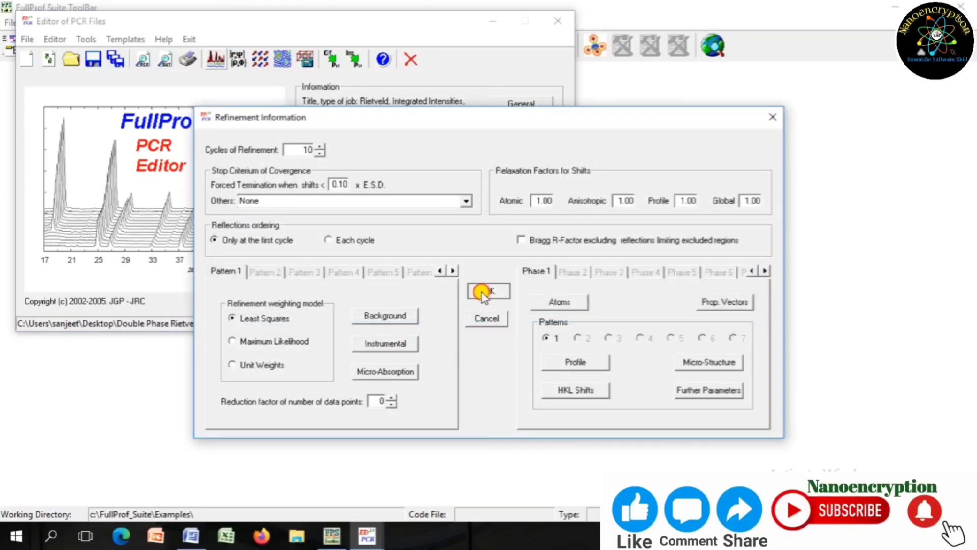
Run the refinement with the Zero shift included and reload the updated PCR file.
click(212, 58)
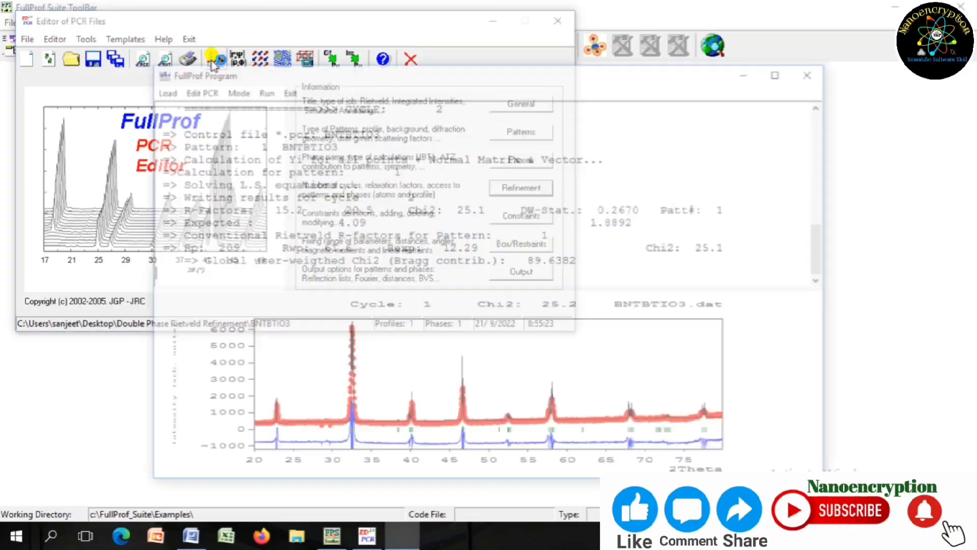
click(281, 91)
click(458, 320)
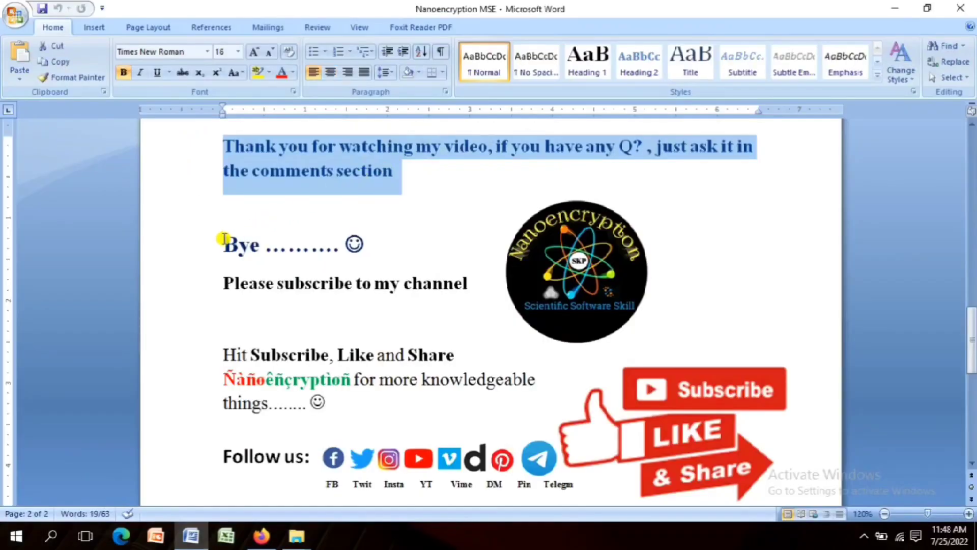
drag(223, 239, 371, 242)
click(366, 243)
click(237, 279)
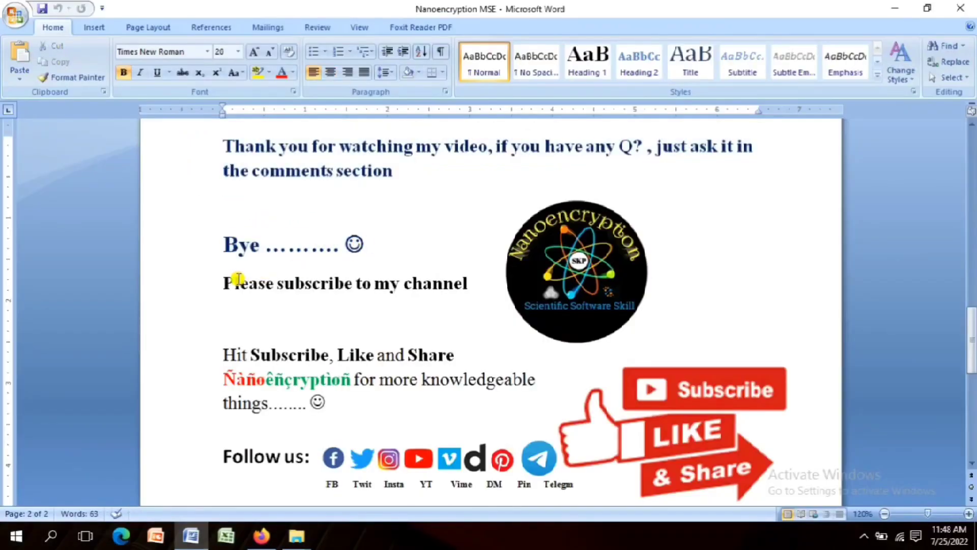
drag(220, 286, 446, 308)
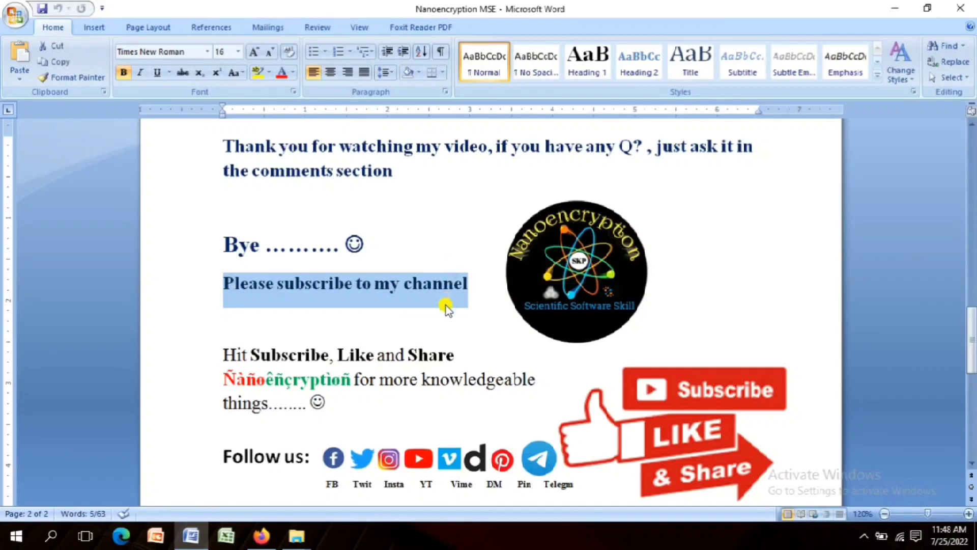
click(783, 273)
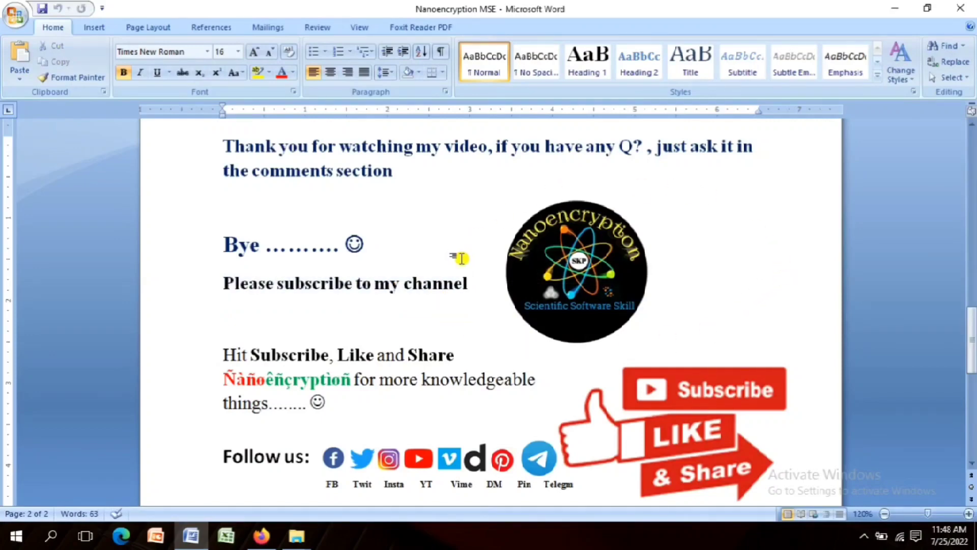